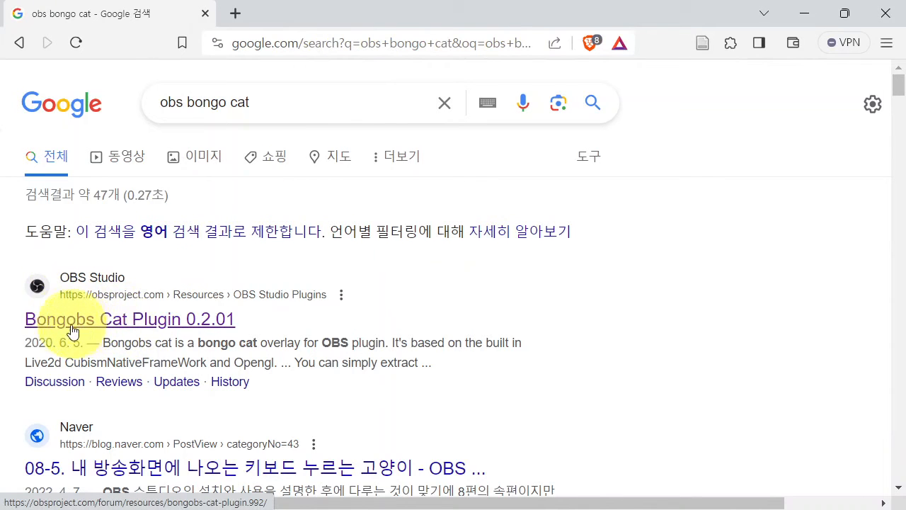
- Download the Bongobs Cat Plugin from its OBS Forums page as Bango Cat (1).zip and open the archive
left_click(182, 327)
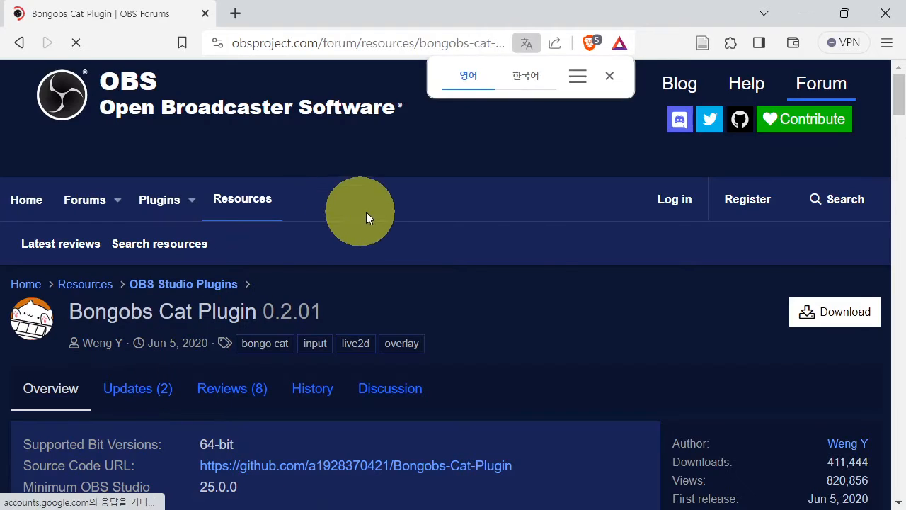
left_click(842, 318)
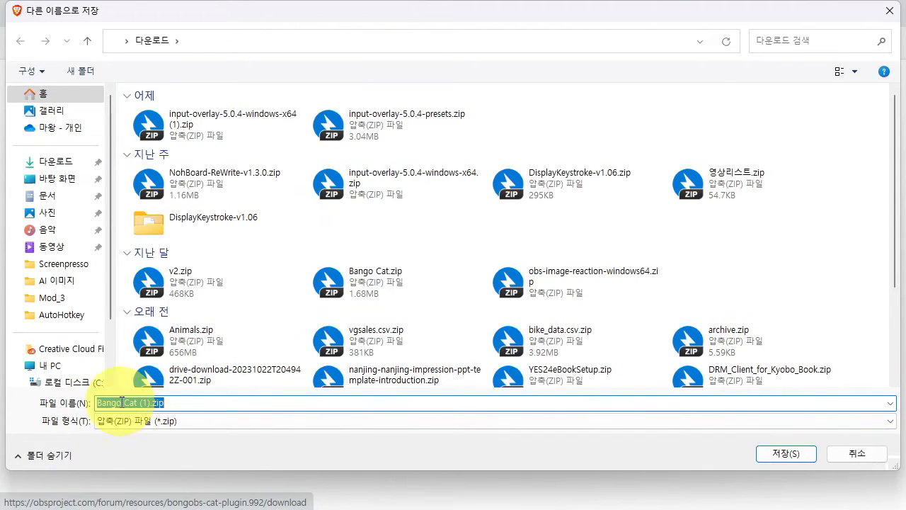
left_click(186, 403)
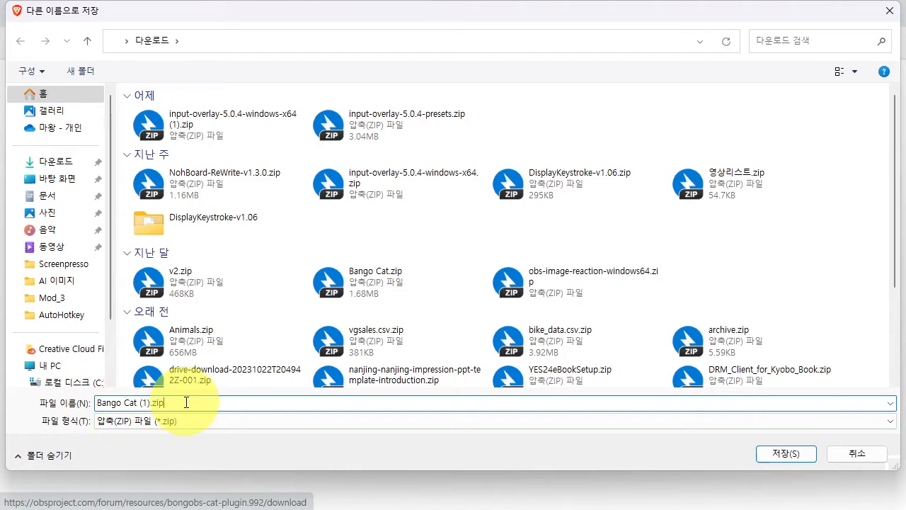
left_click(786, 453)
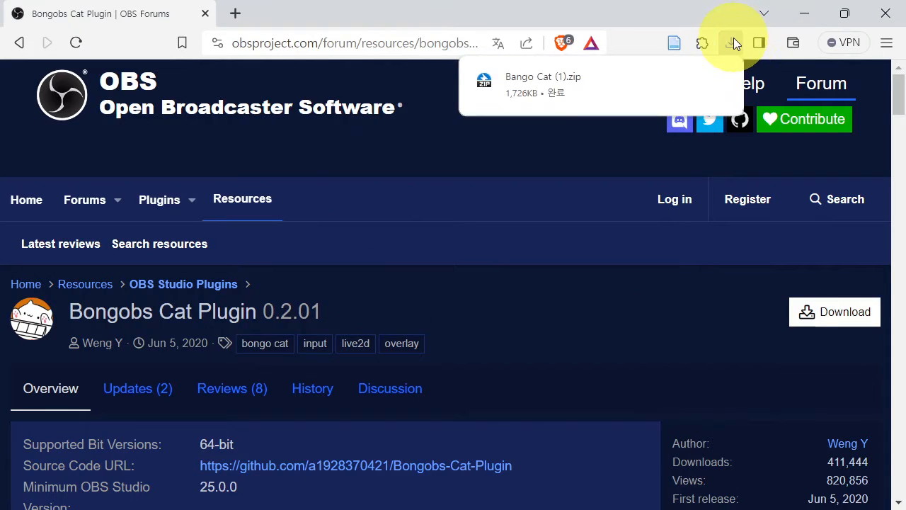
left_click(732, 44)
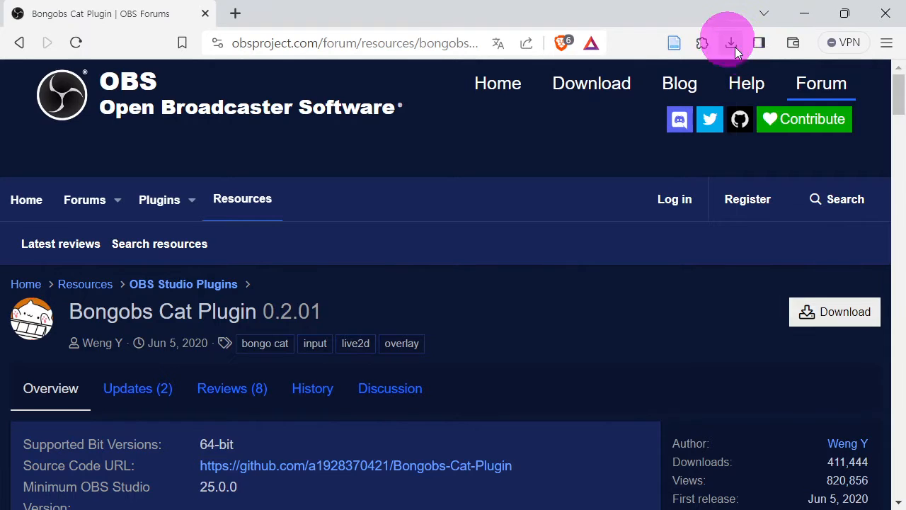
left_click(556, 119)
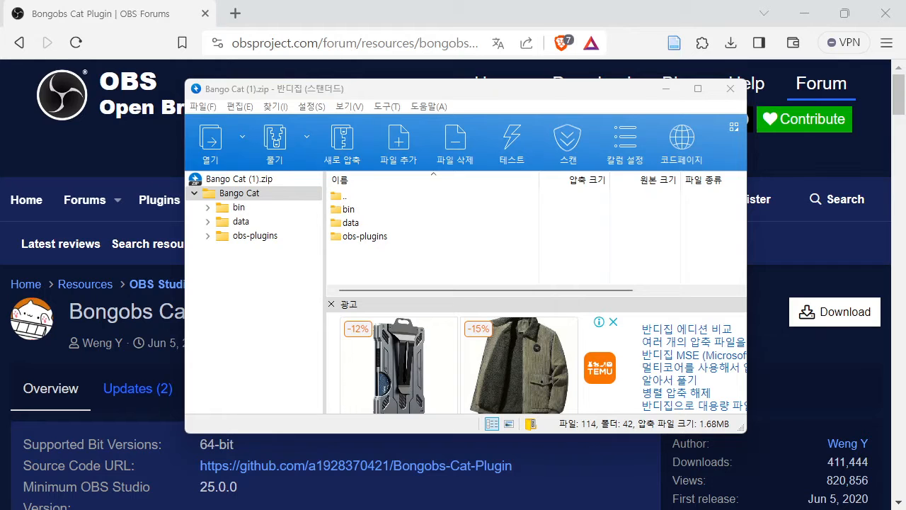
- Open the obs-studio folder under Program Files on the C: drive in File Explorer
left_click_drag(365, 15, 370, 15)
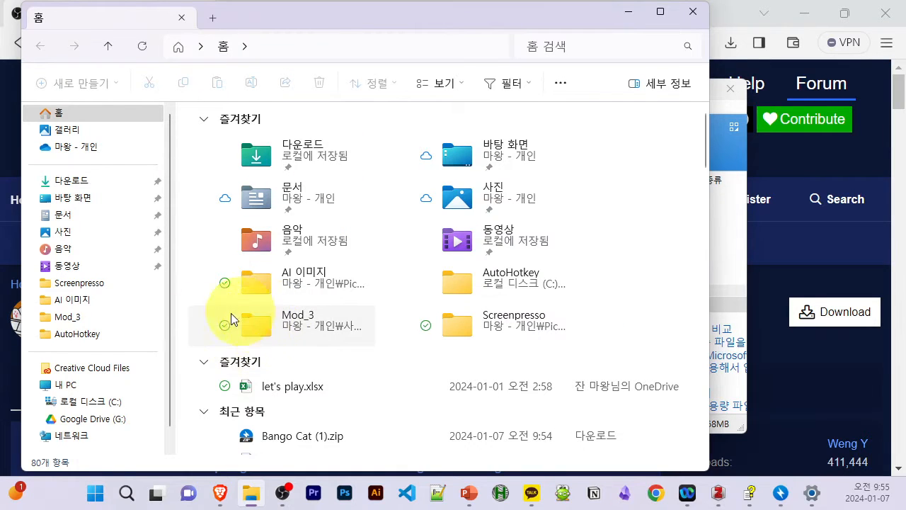
left_click(36, 401)
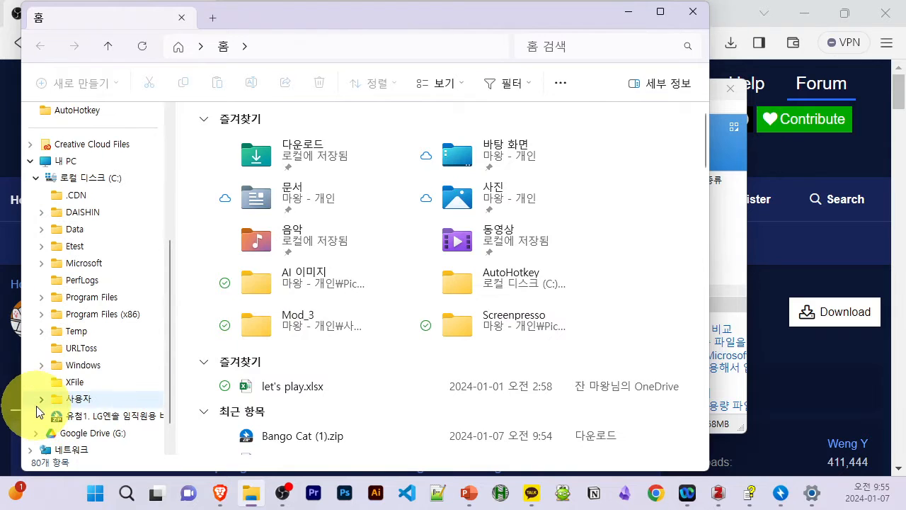
left_click(41, 297)
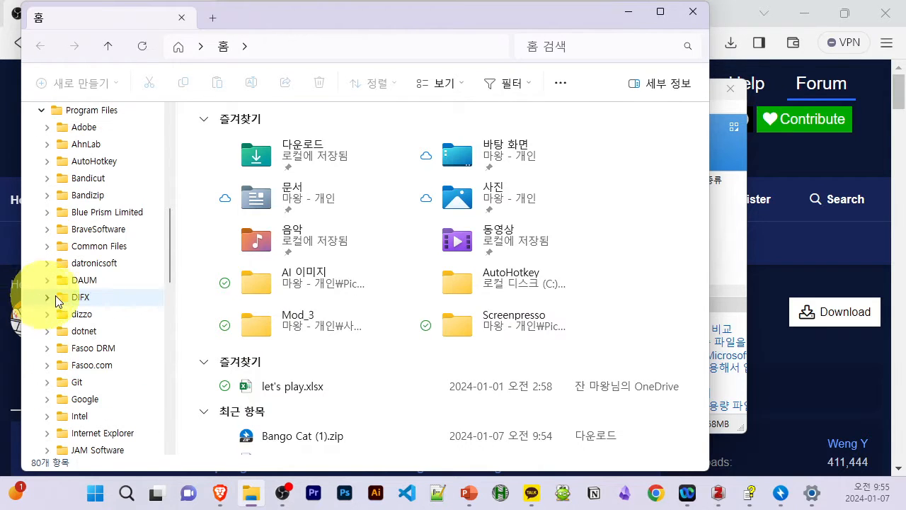
scroll(107, 368, "down", 6)
left_click(103, 402)
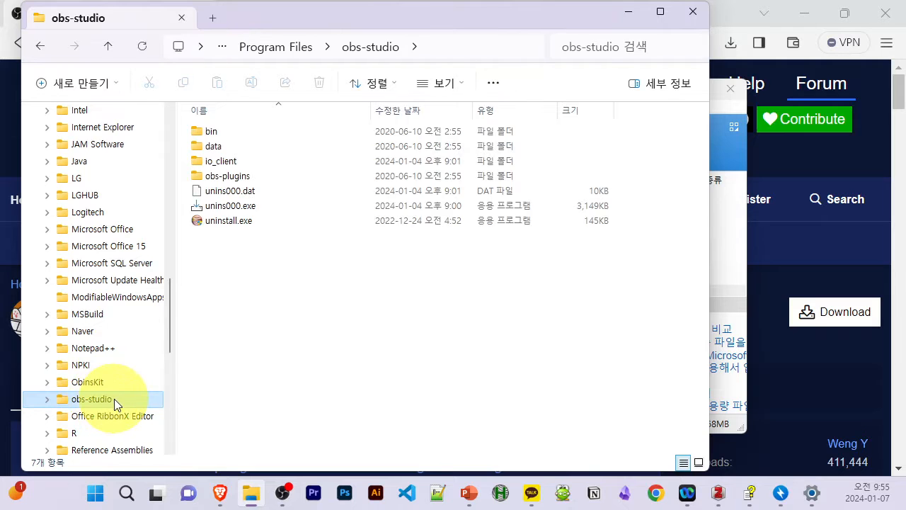
- Move the archive window aside and select its bin, data and obs-plugins folders
left_click(729, 251)
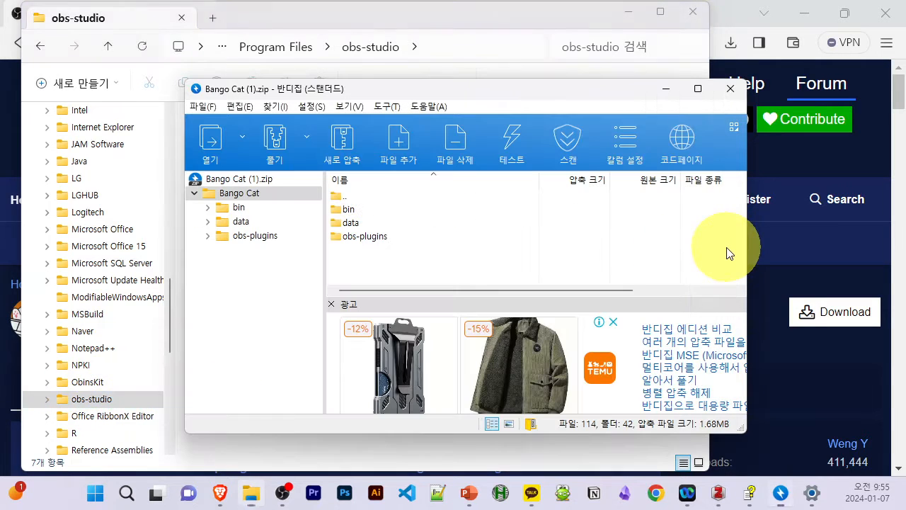
left_click_drag(590, 89, 757, 140)
left_click_drag(563, 309, 234, 314)
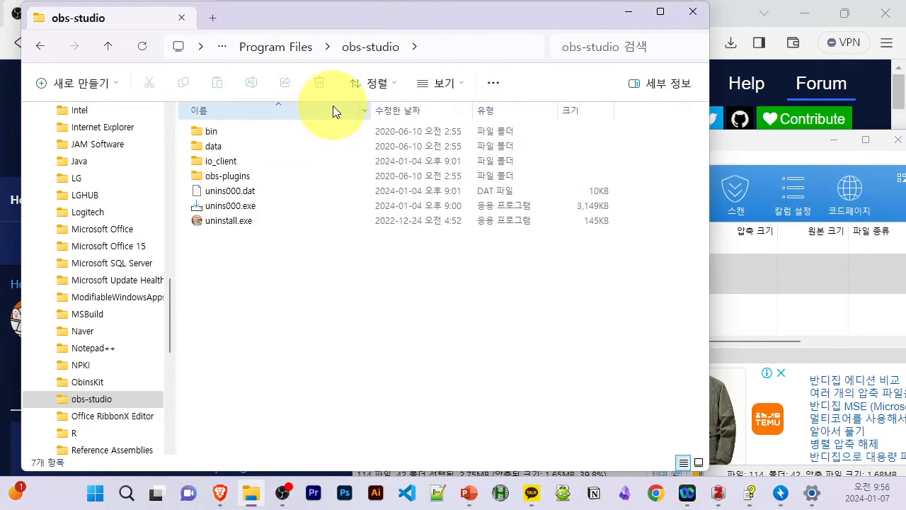
- Search Windows for OBS Studio (64bit) and open the file location of its shortcut
mouse_move(283, 494)
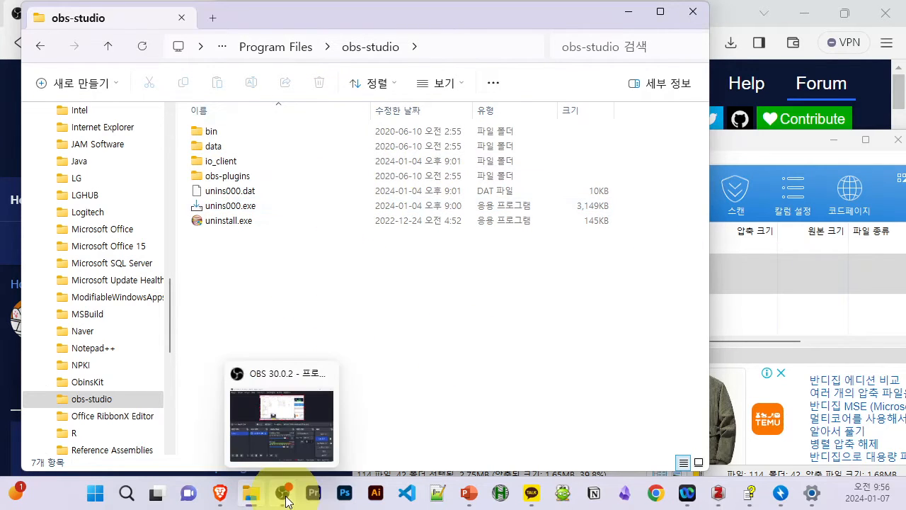
left_click(95, 494)
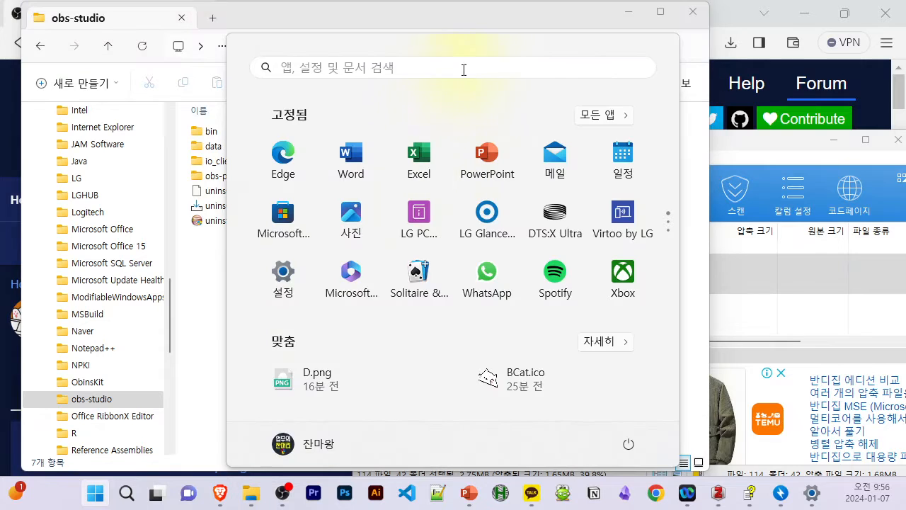
left_click(585, 122)
left_click(391, 69)
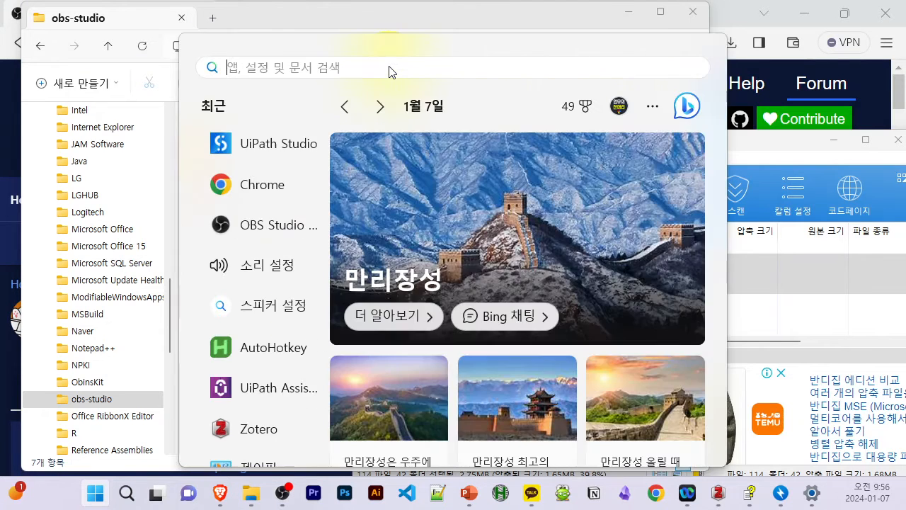
type("o")
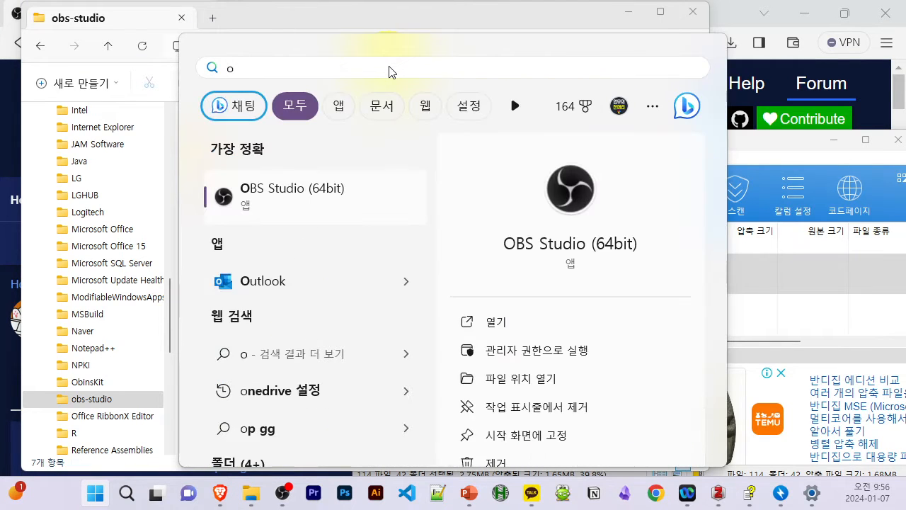
right_click(257, 196)
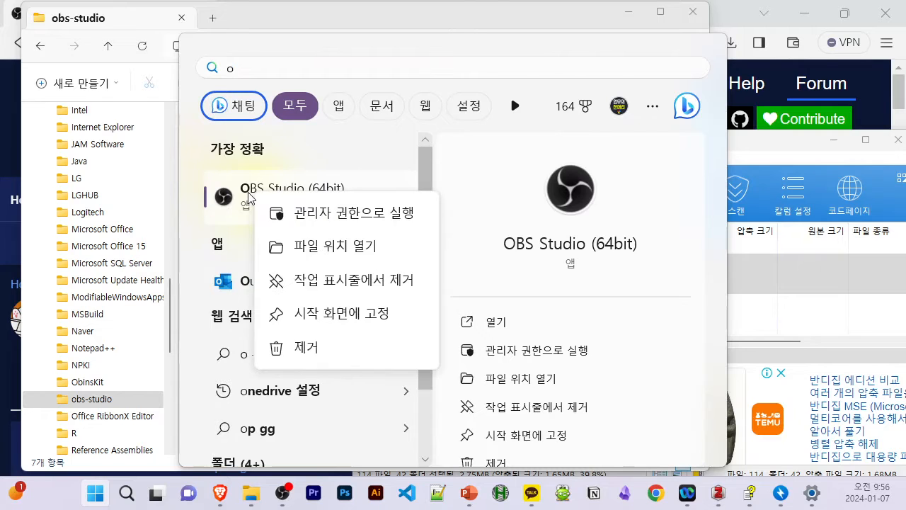
left_click(336, 246)
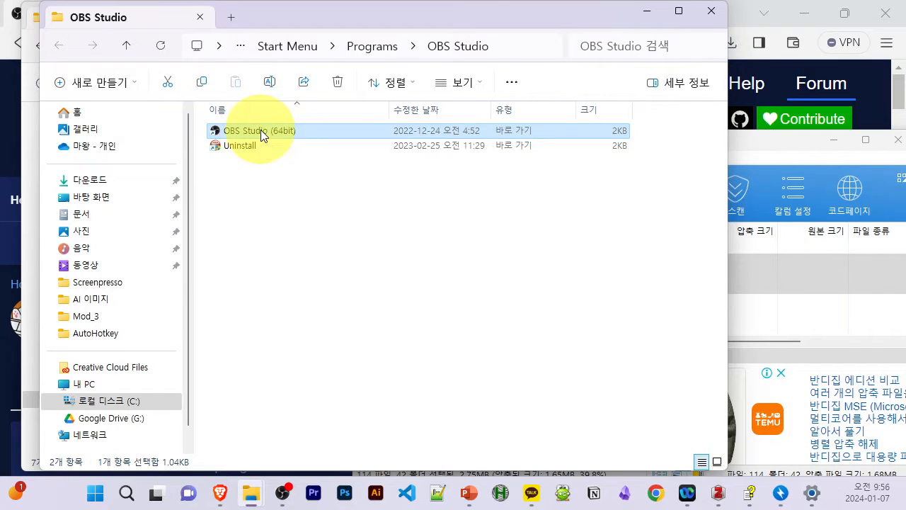
- Open the OBS Studio (64bit) shortcut's properties and copy the C:\Program Files\obs-studio part of its start location
right_click(261, 130)
left_click(296, 247)
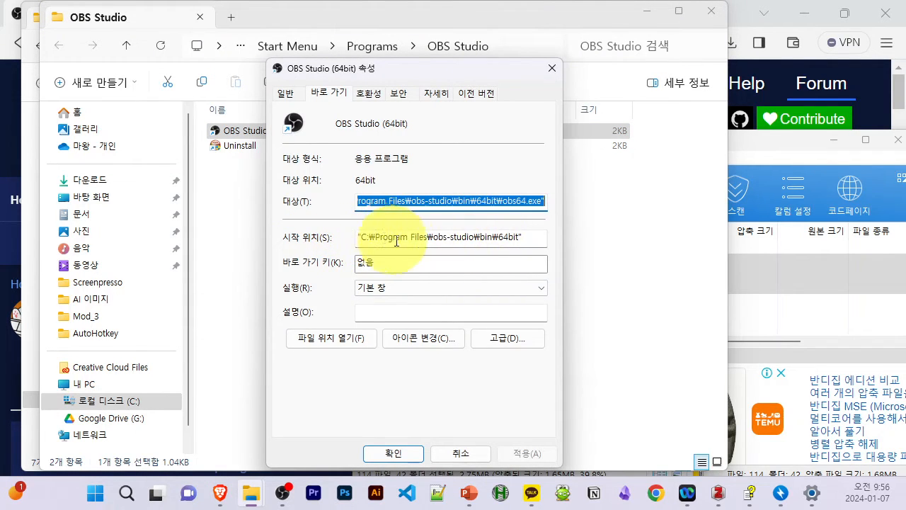
left_click(474, 238)
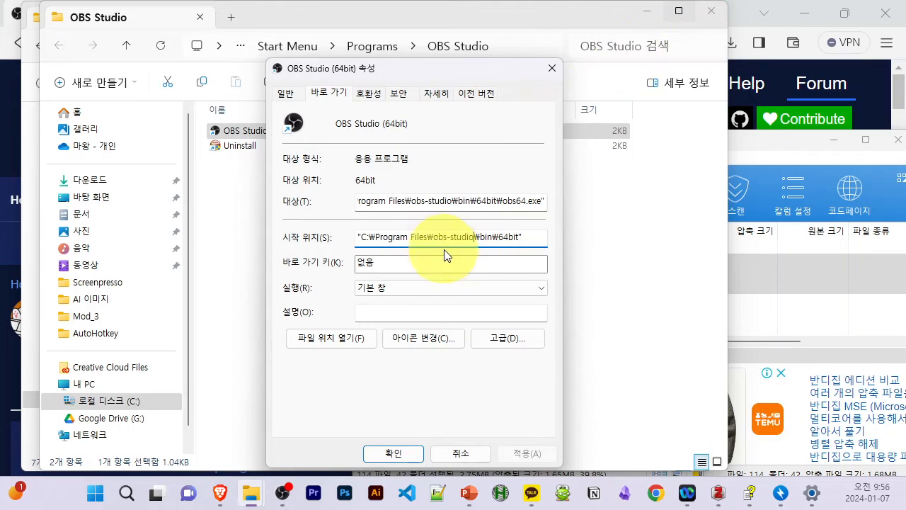
left_click_drag(473, 237, 361, 237)
key("ctrl+c")
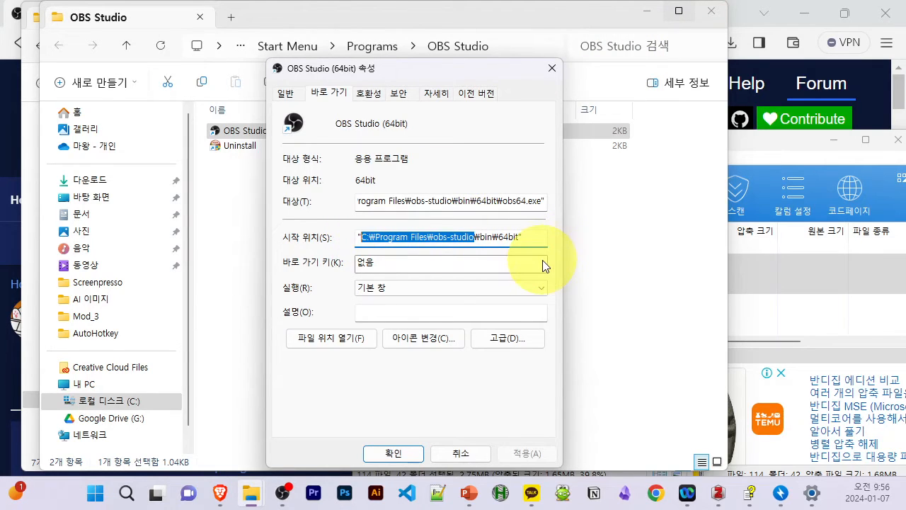
- Go to the copied path C:\Program Files\obs-studio in File Explorer
left_click(488, 29)
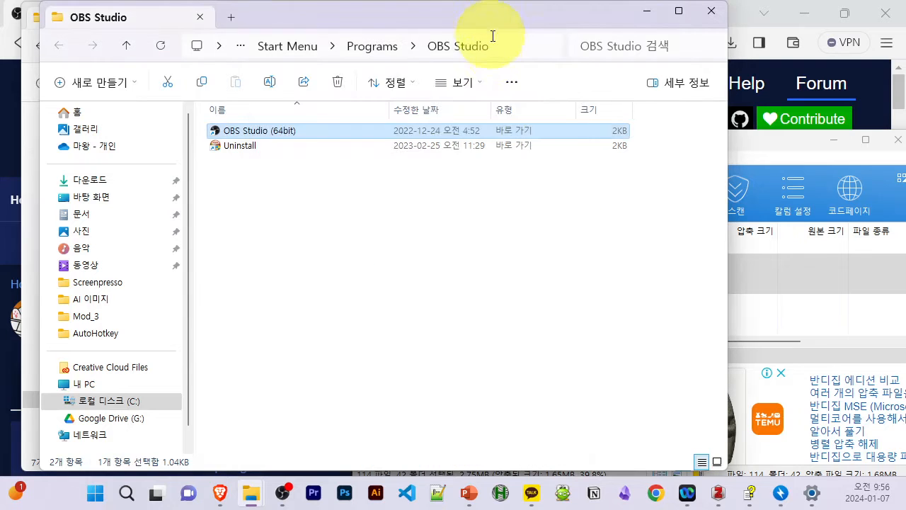
left_click(500, 48)
key("ctrl+v")
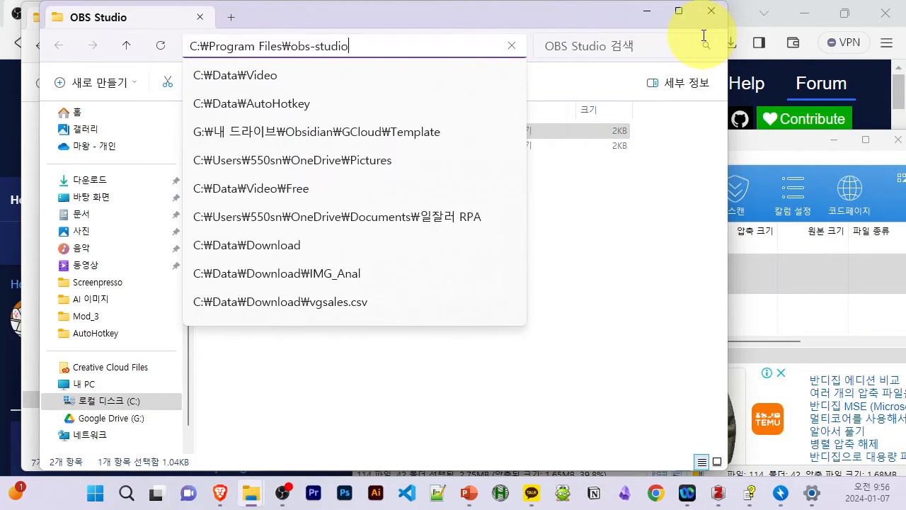
key("Return")
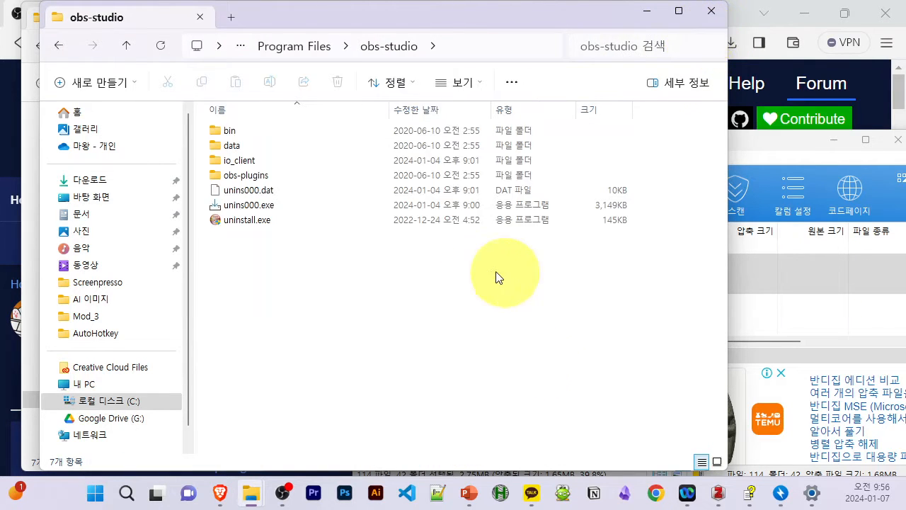
- Extract the archive's bin, data and obs-plugins folders into the obs-studio folder, skipping all files that already exist
left_click(748, 140)
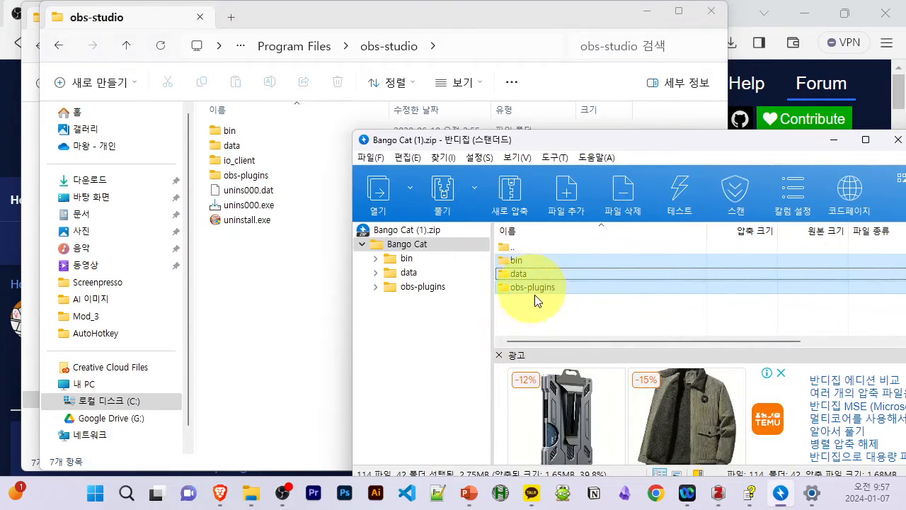
left_click_drag(559, 275, 248, 265)
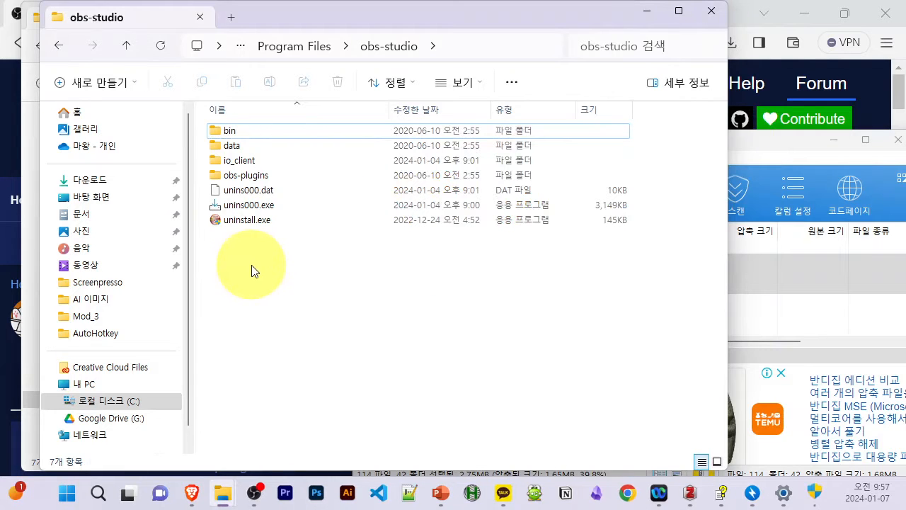
mouse_move(814, 494)
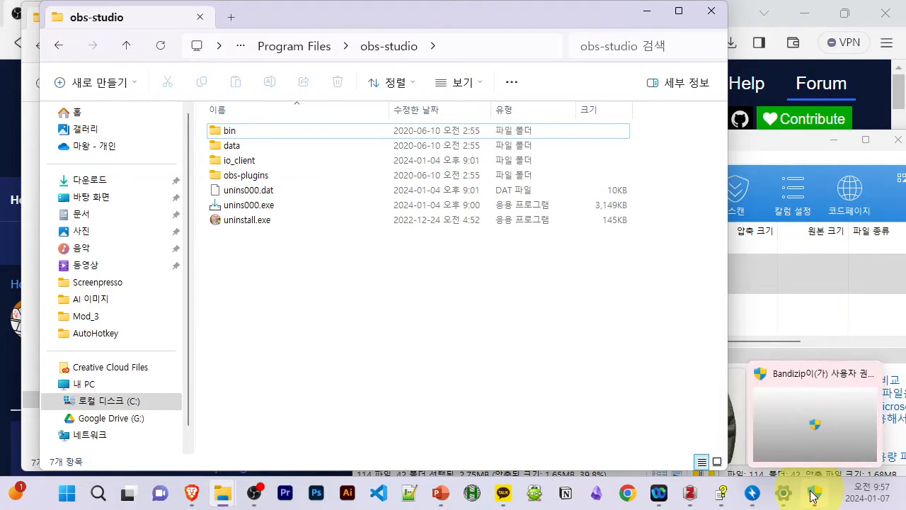
left_click(811, 491)
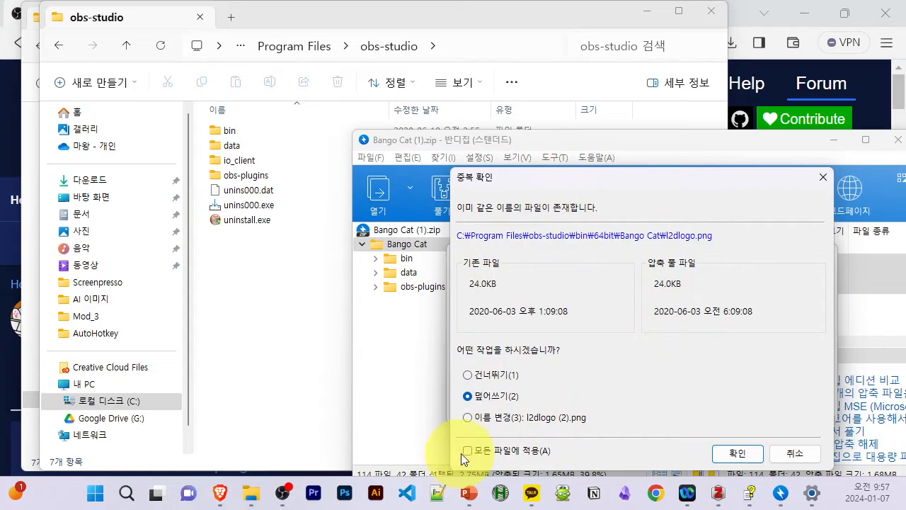
left_click(477, 375)
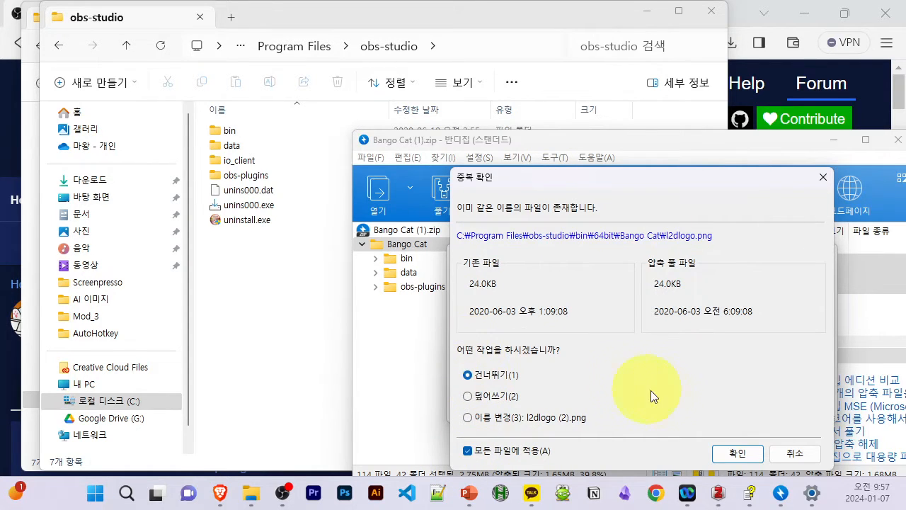
left_click(755, 455)
- Close the leftover extraction, shortcut properties and File Explorer windows
left_click(558, 369)
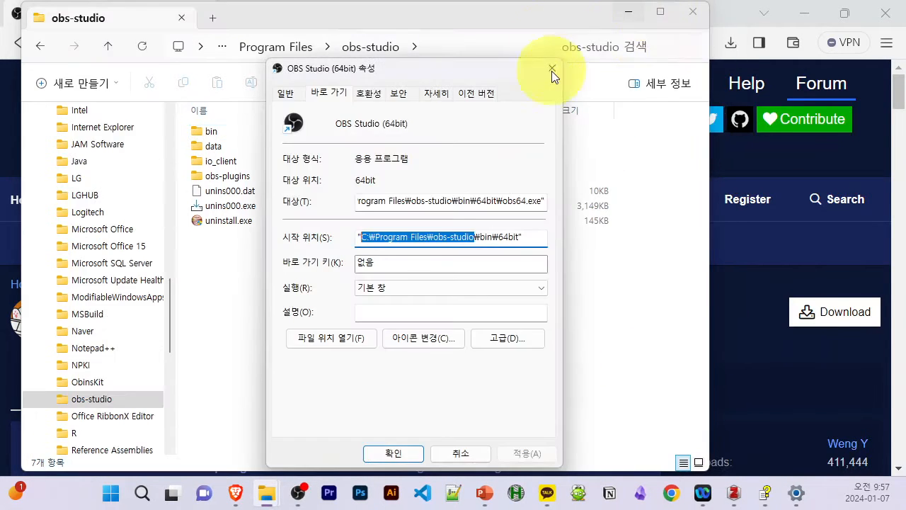
left_click(548, 68)
left_click(690, 16)
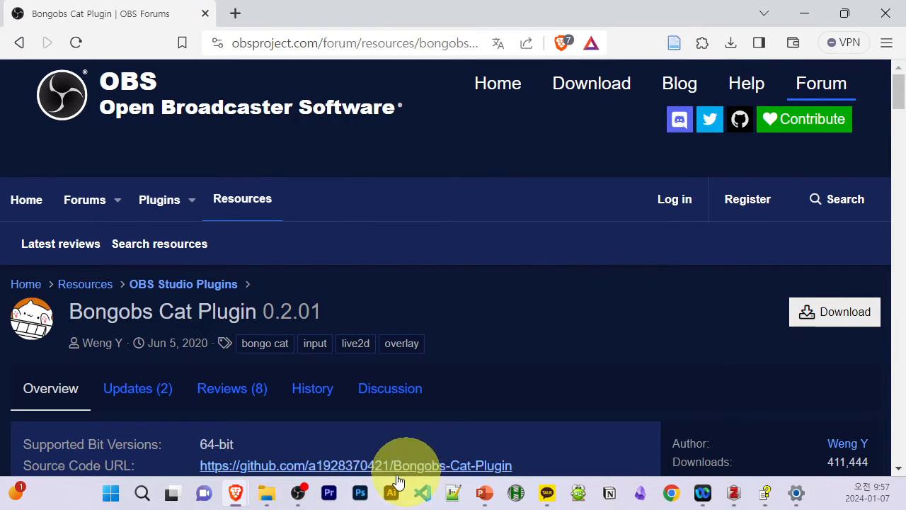
- Switch to OBS Studio and add a new bongobs cat source named "bongobs cat" to the scene
left_click(298, 493)
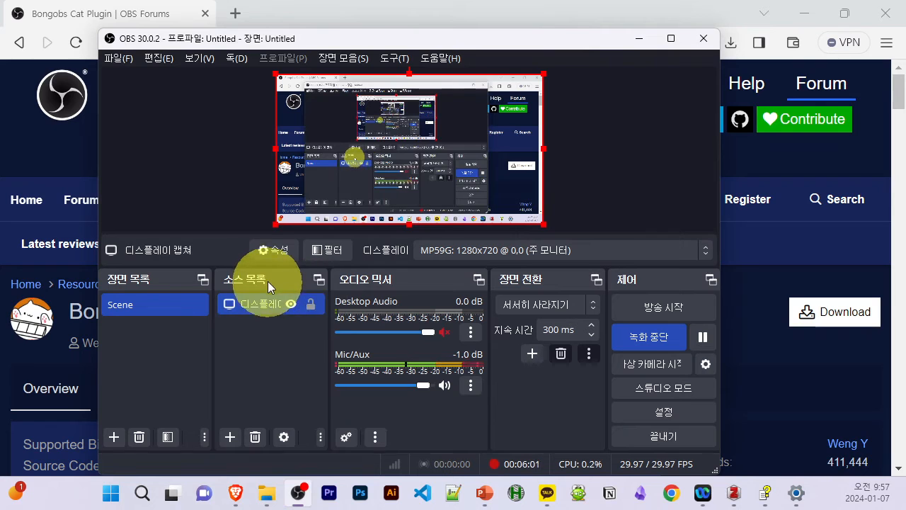
left_click(230, 437)
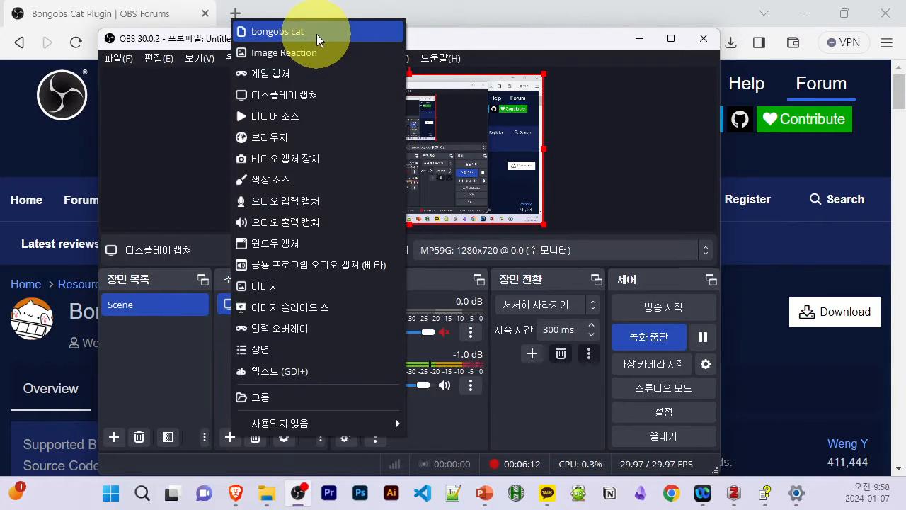
left_click(316, 34)
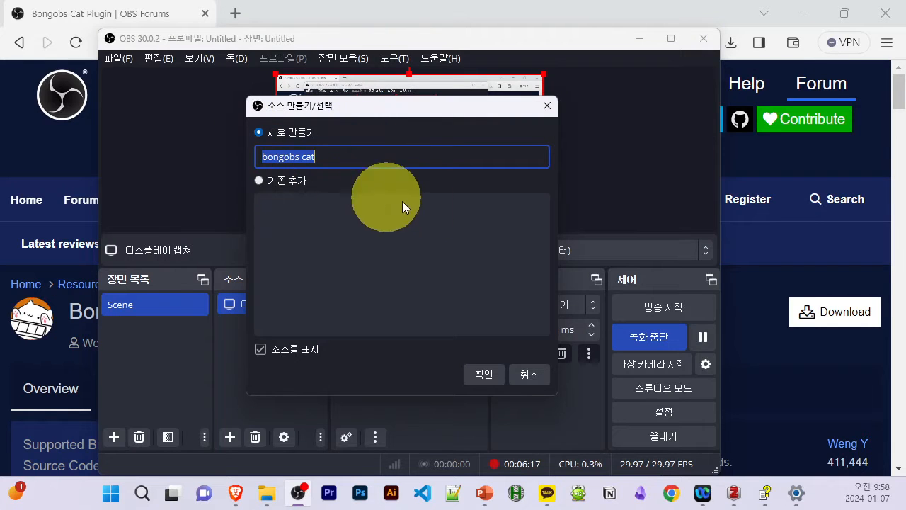
left_click(486, 376)
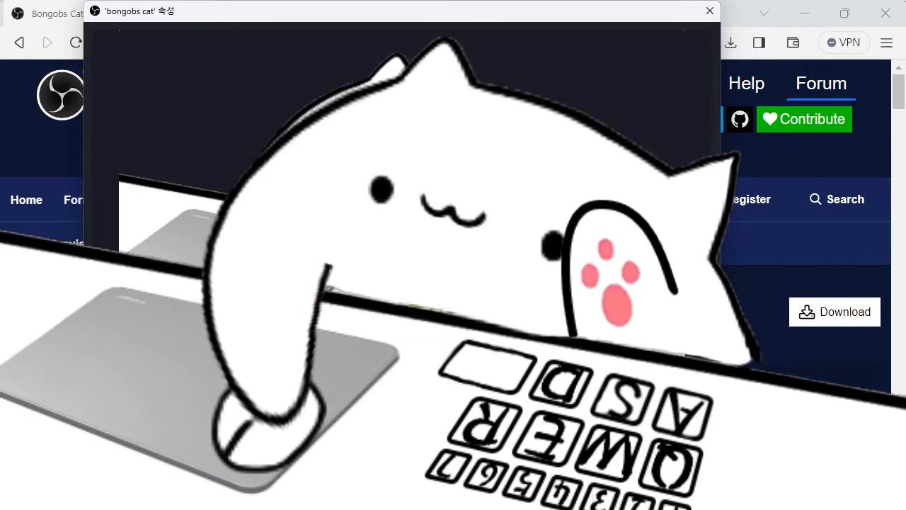
- Move the bongobs cat properties dialog and accept its settings
left_click_drag(579, 21, 650, 25)
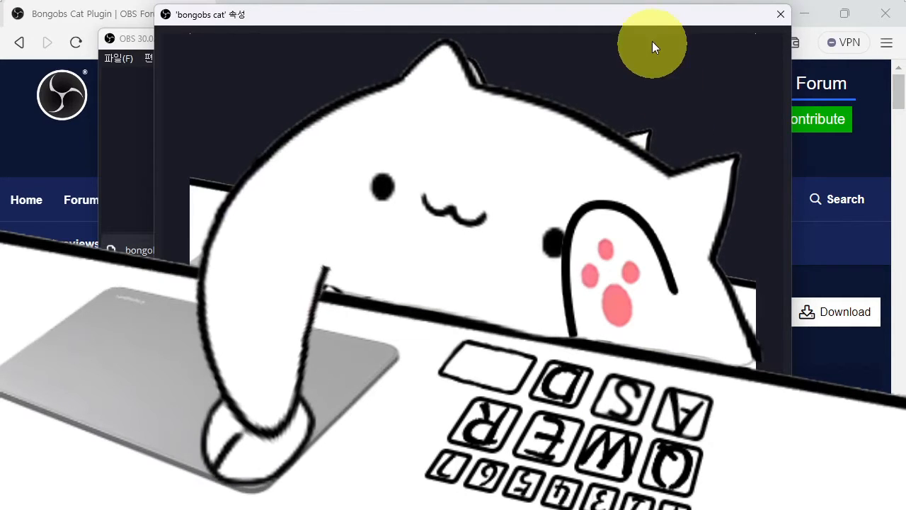
left_click_drag(653, 15, 667, 32)
left_click(721, 383)
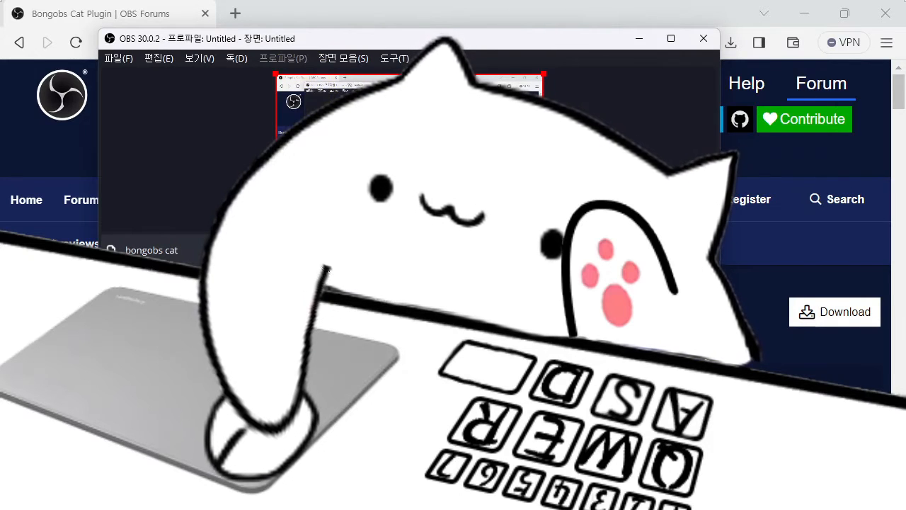
- Shrink the bongobs cat source and place it in the lower-left corner of the scene, just above the captured taskbar
left_click_drag(276, 75, 476, 157)
left_click_drag(486, 180, 357, 133)
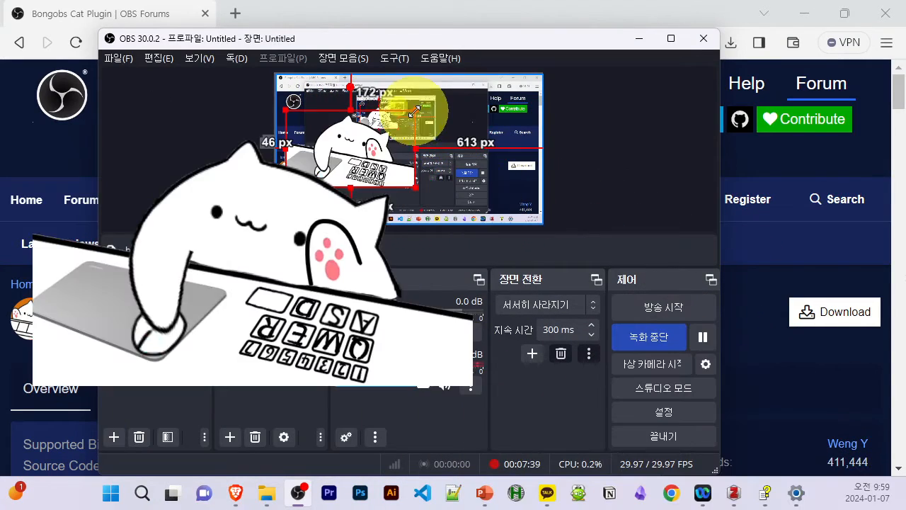
left_click_drag(415, 110, 320, 192)
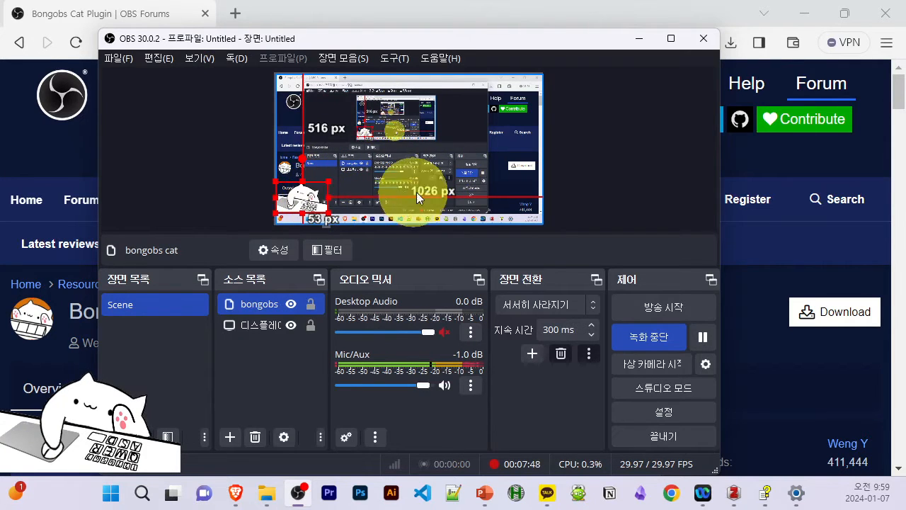
left_click(271, 324, "ctrl")
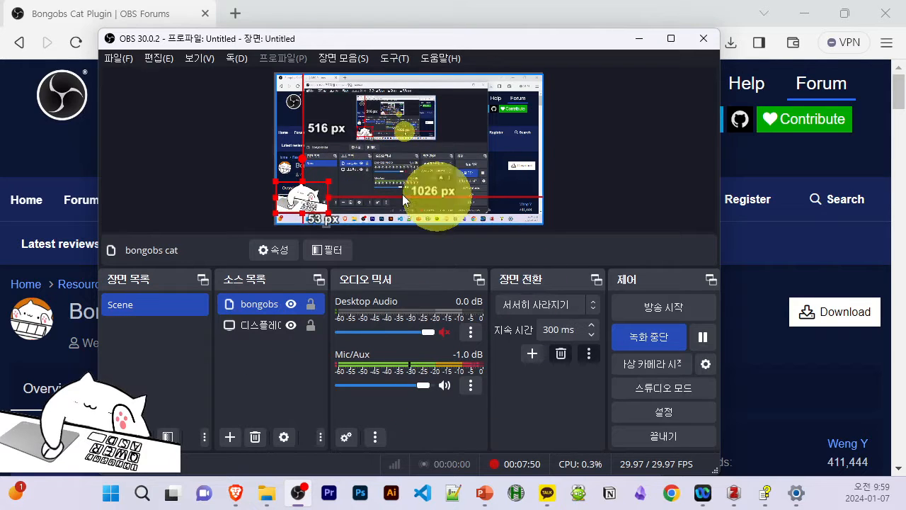
left_click(305, 204)
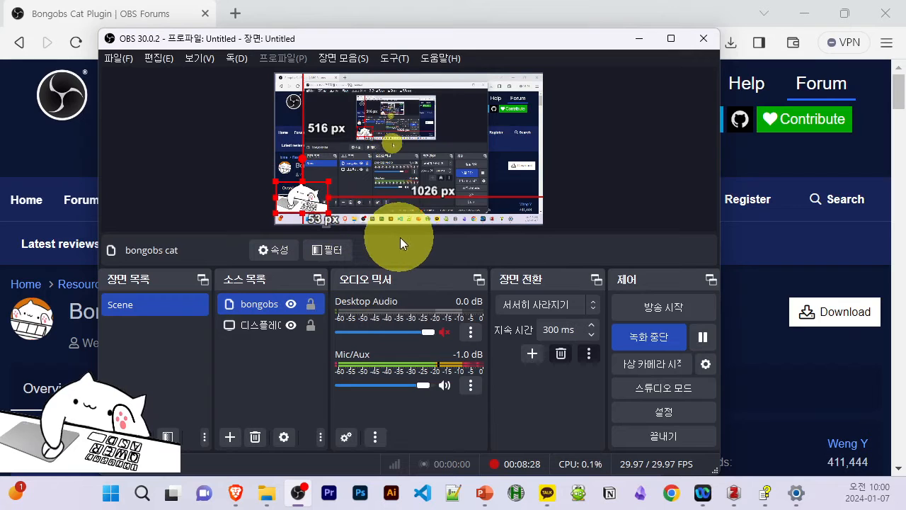
- Switch to the Brave browser and search for "obs input overlay" in a new tab
left_click(249, 27)
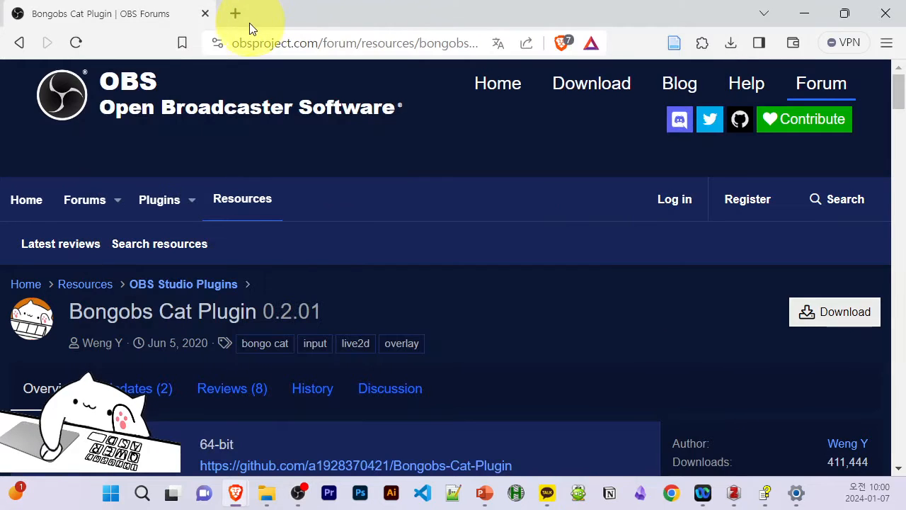
left_click(236, 14)
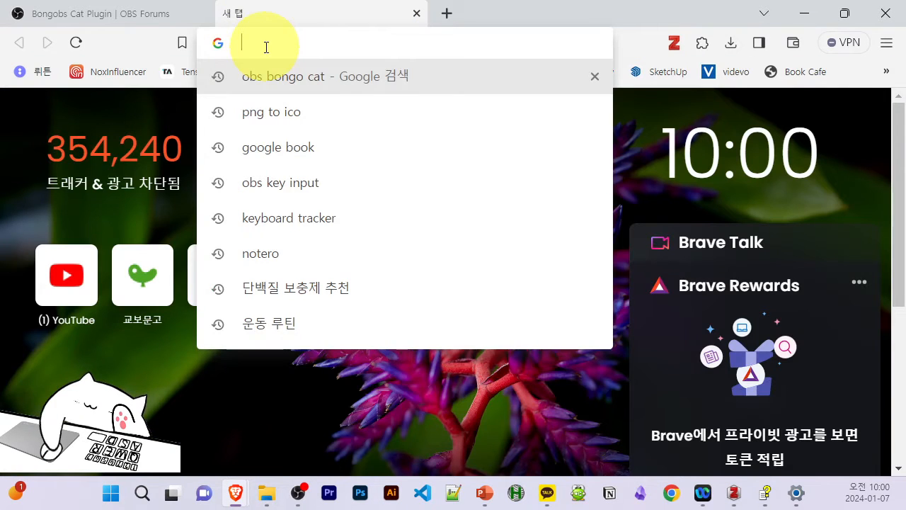
type("obs")
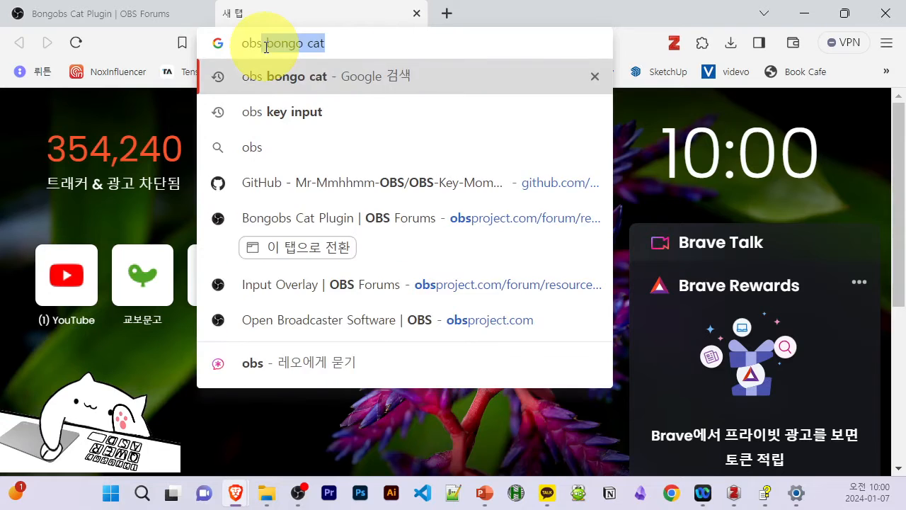
type(" input ")
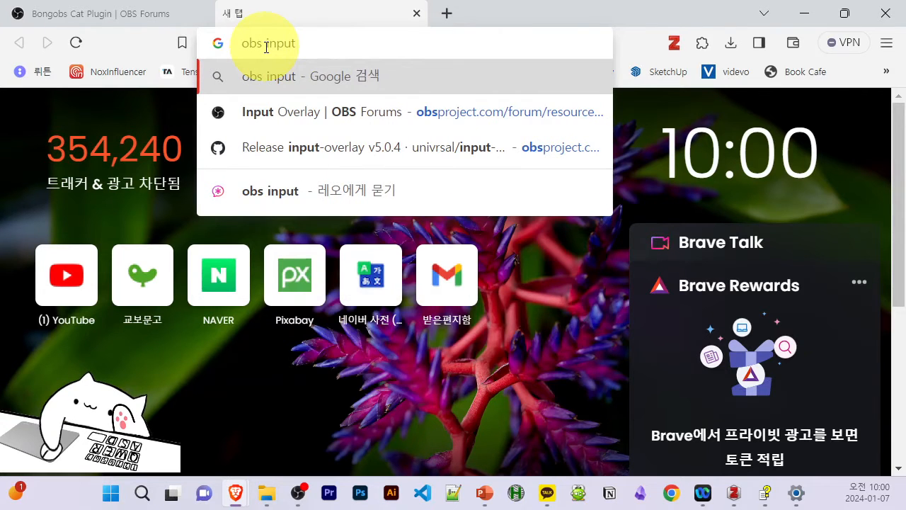
type("overlay")
key("Return")
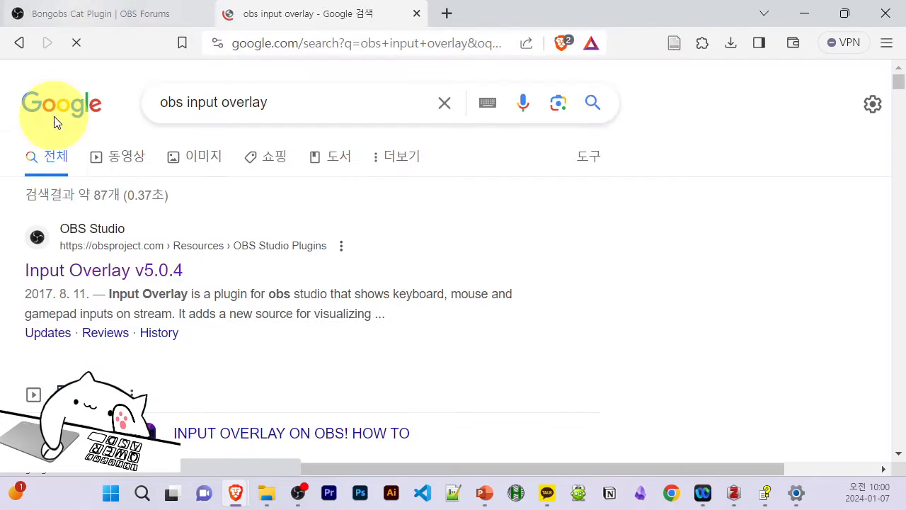
- Open the Input Overlay v5.0.4 plugin page and go to the assets of its GitHub release
left_click(110, 273)
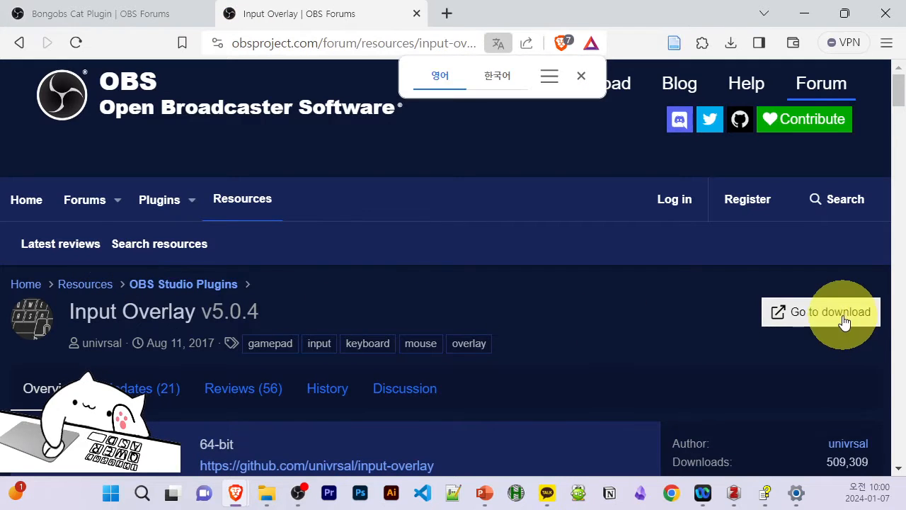
left_click(846, 323)
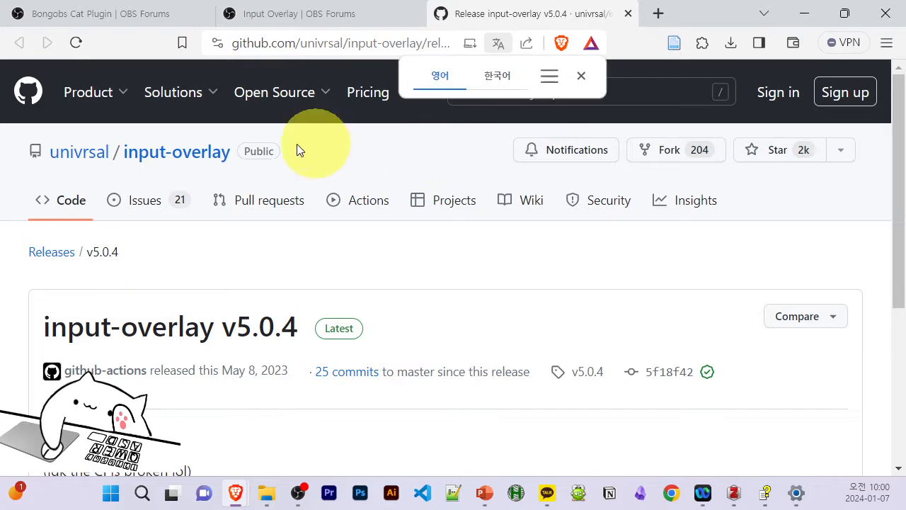
scroll(197, 238, "down", 3)
scroll(262, 241, "down", 3)
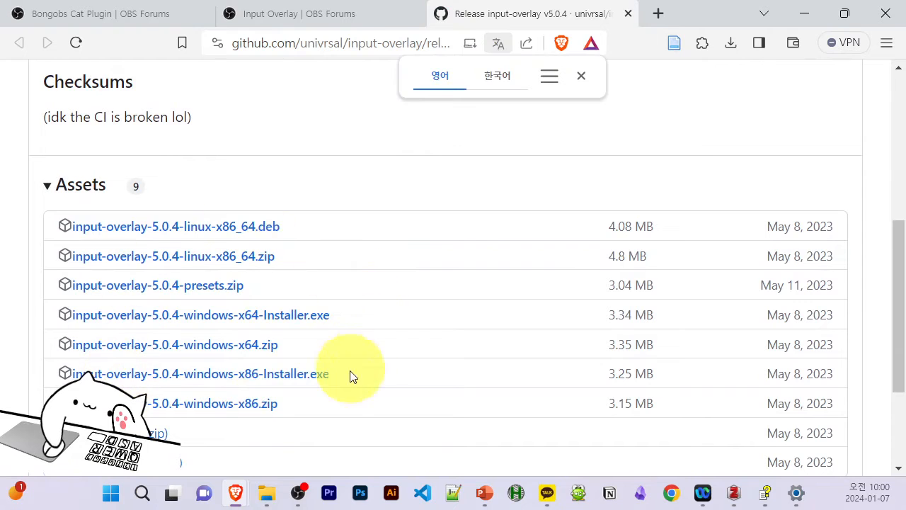
- Download input-overlay-5.0.4-windows-x64-Installer.exe and input-overlay-5.0.4-presets.zip, and launch the downloaded installer
left_click(294, 323)
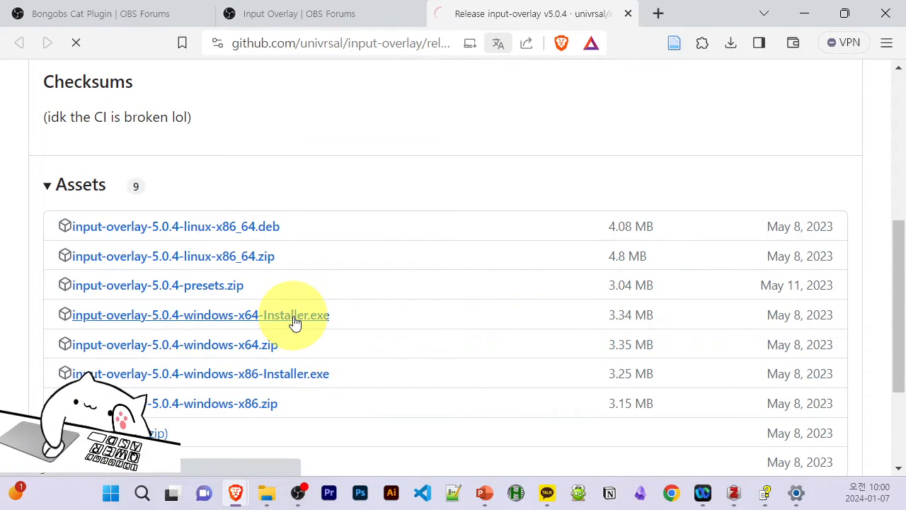
left_click(802, 456)
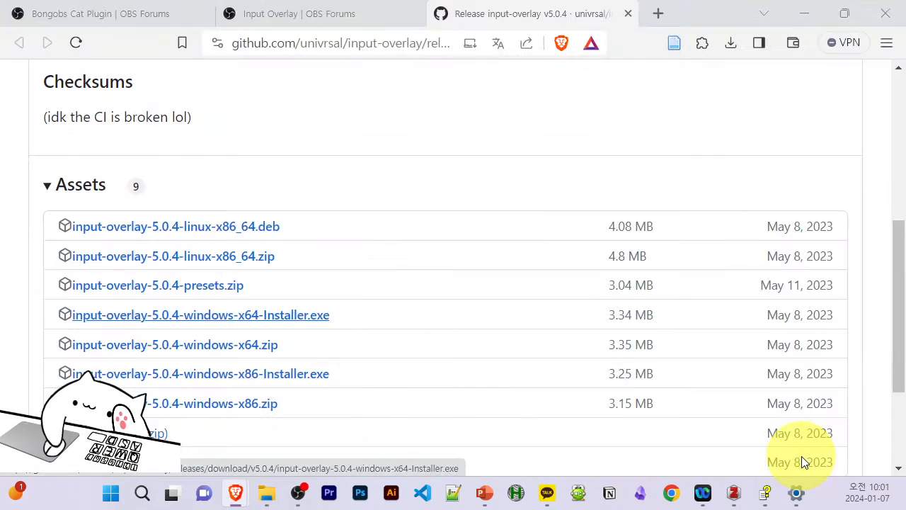
left_click(222, 290)
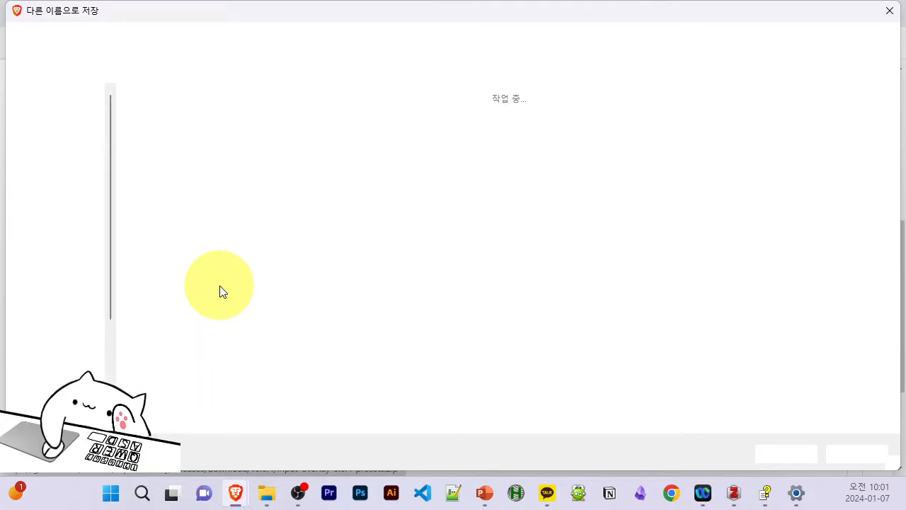
left_click(786, 455)
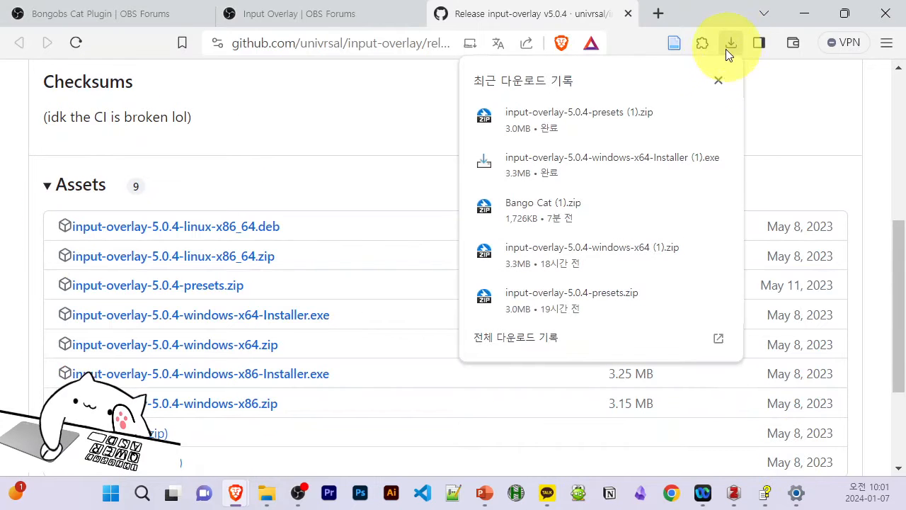
left_click(638, 161)
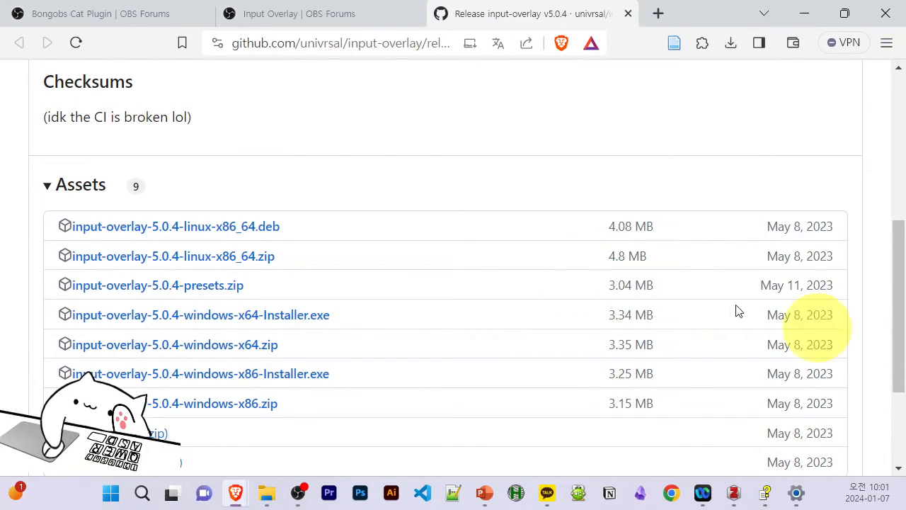
- Switch to File Explorer and open the downloaded input-overlay-5.0.4-presets (1).zip from the Downloads folder
left_click(267, 493)
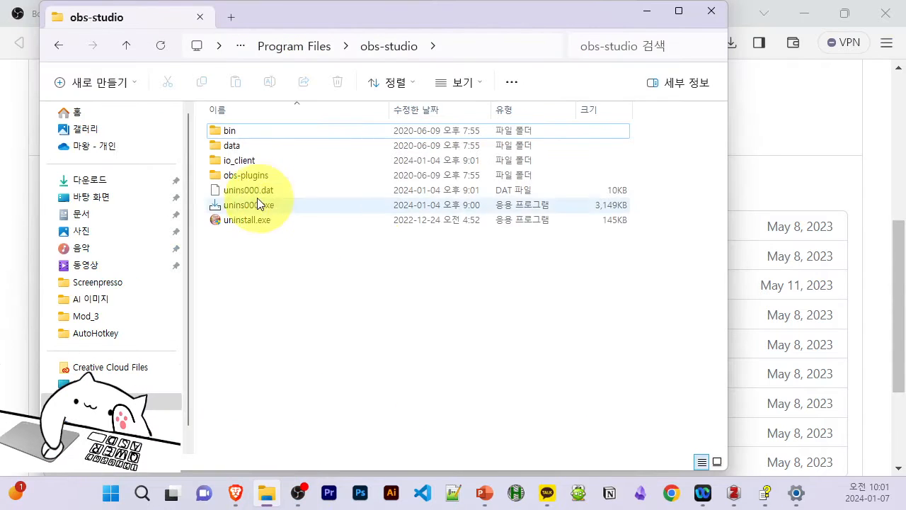
left_click(55, 181)
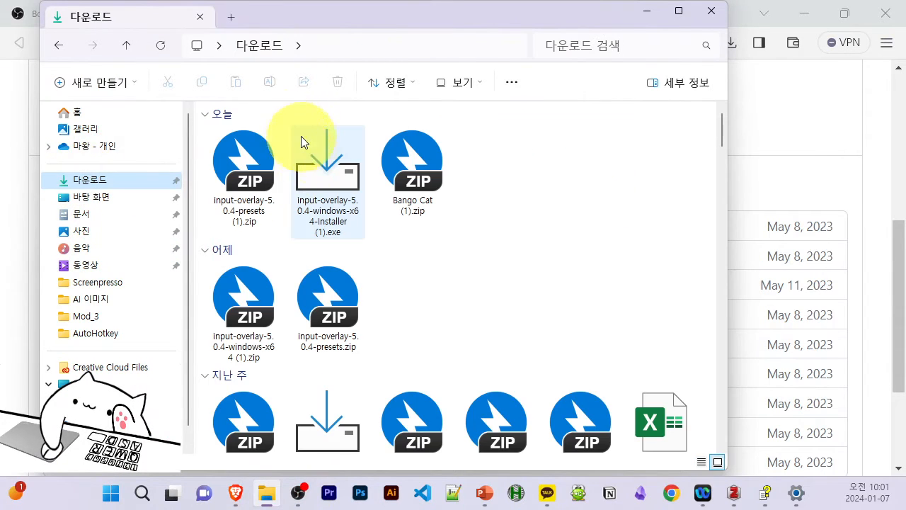
left_click(242, 181)
double_click(244, 167)
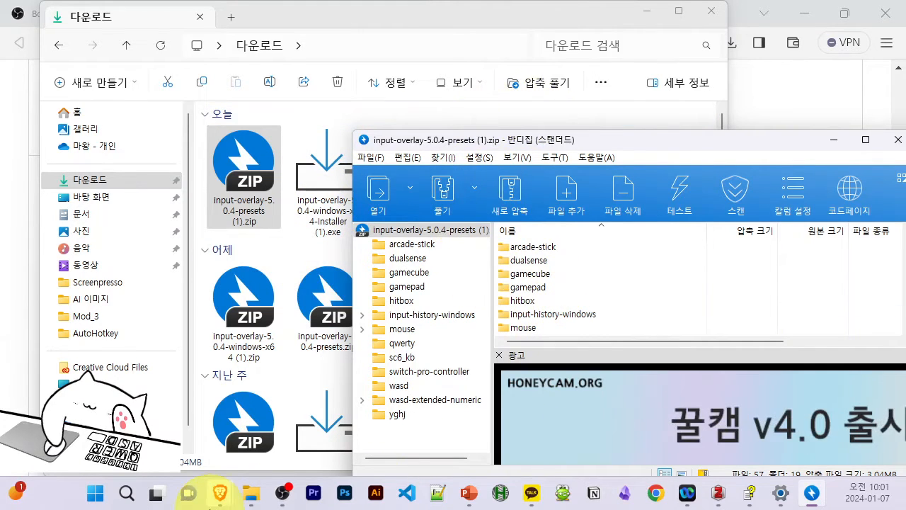
- Return to File Explorer and open the data folder inside obs-studio
left_click(249, 494)
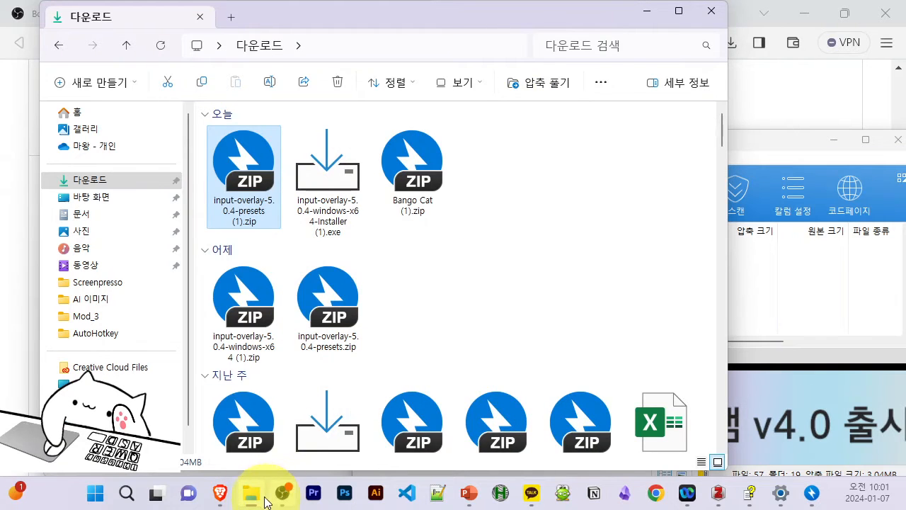
left_click(252, 495)
left_click(243, 146)
double_click(243, 146)
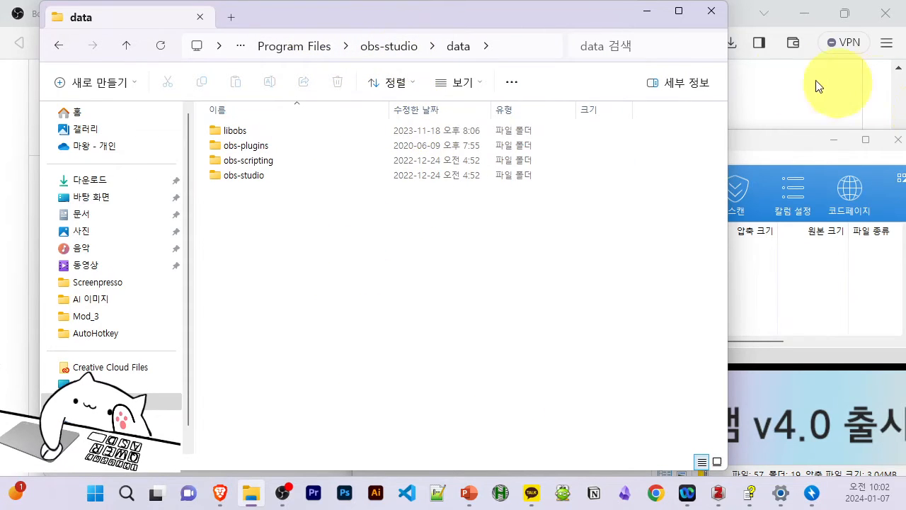
- Select all the preset folders and files in the opened presets archive
left_click(795, 143)
left_click(617, 263)
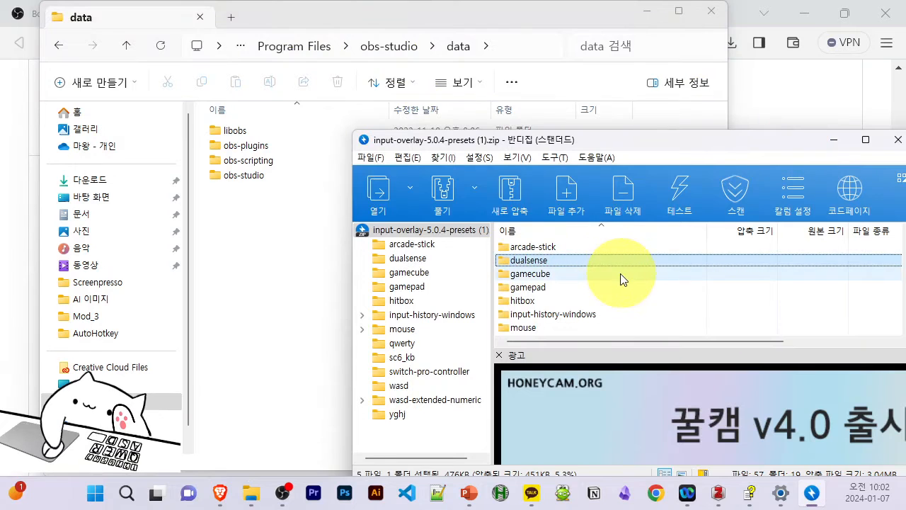
key("ctrl+a")
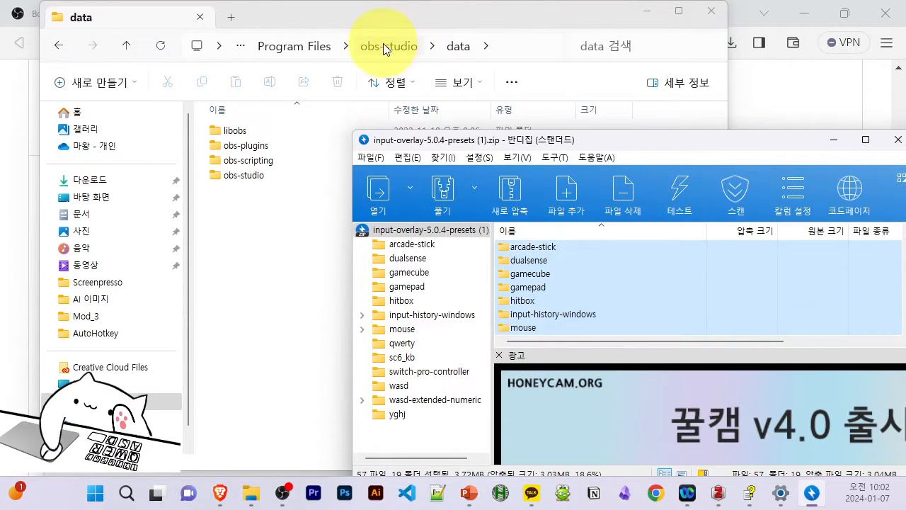
- Create a folder named "presets" inside obs-studio's data folder and open it
left_click(262, 269)
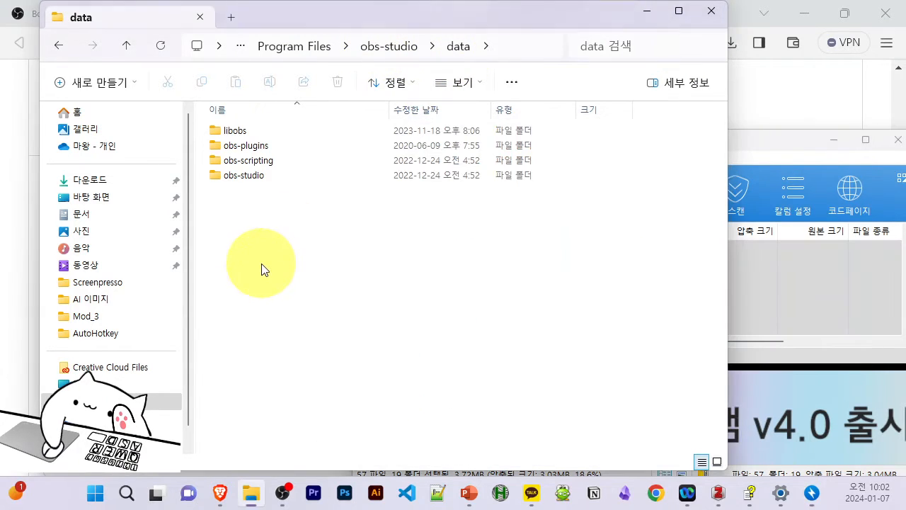
right_click(262, 269)
mouse_move(333, 165)
left_click(486, 168)
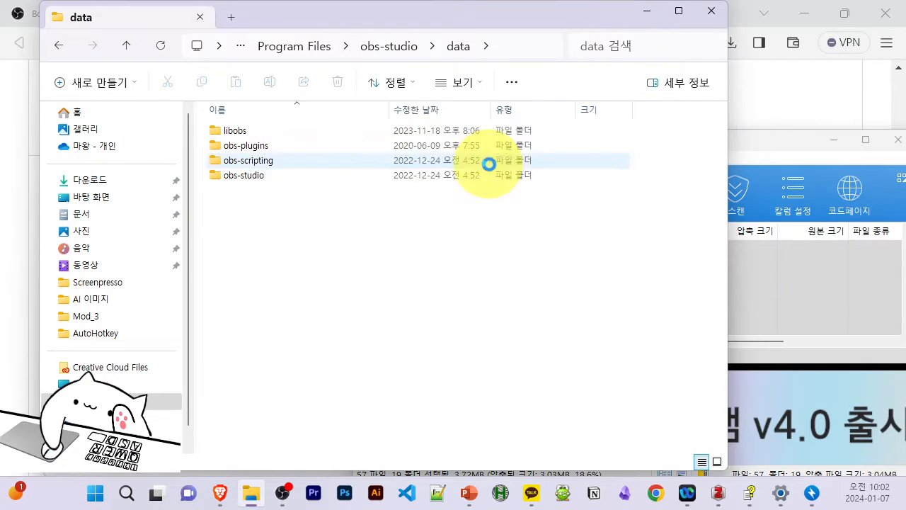
left_click(428, 303)
type("presets")
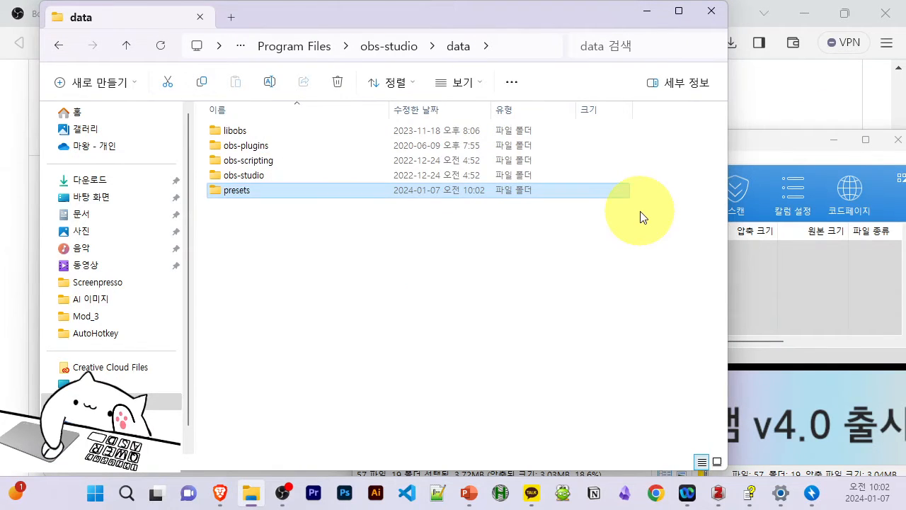
key("Return")
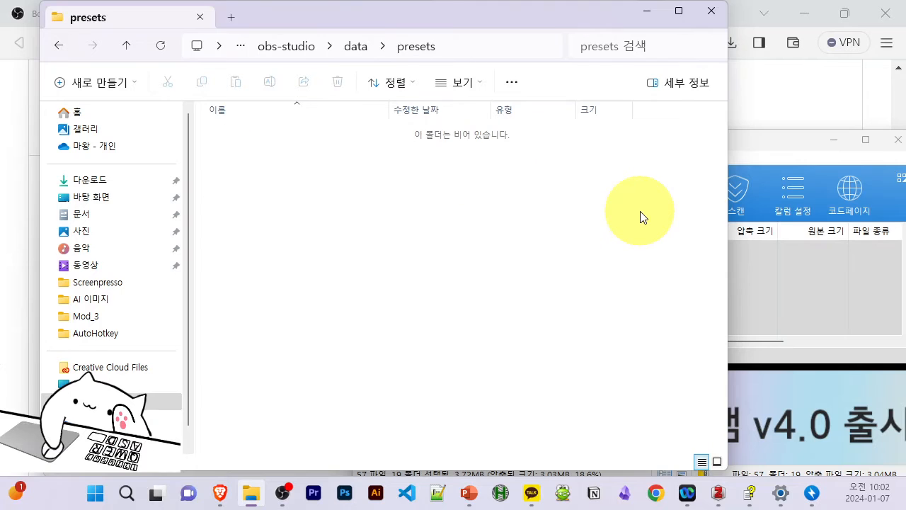
- Extract the archive's selected contents into the presets folder and minimize File Explorer
left_click(763, 149)
left_click_drag(544, 297, 284, 240)
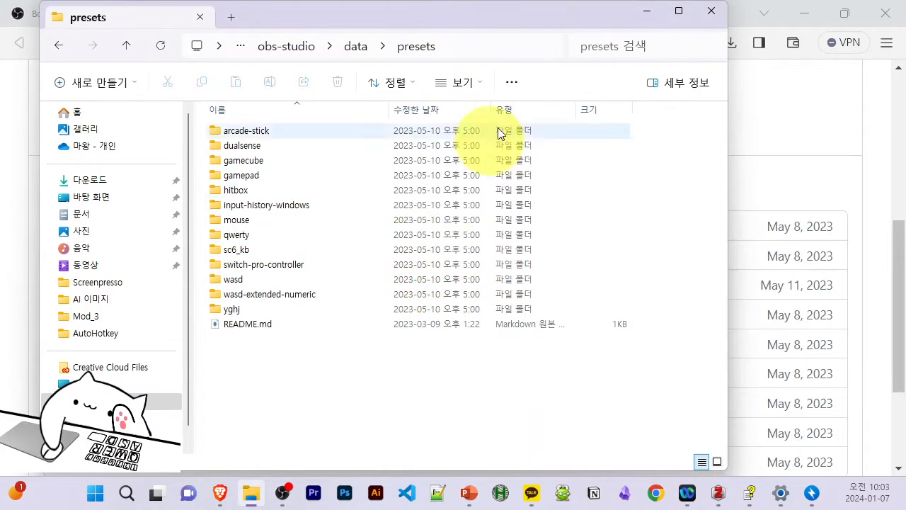
left_click(646, 11)
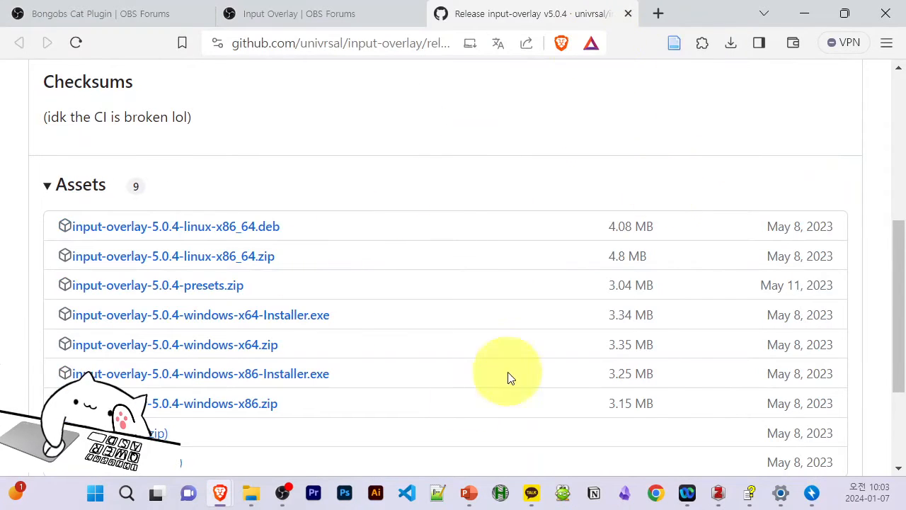
- Switch to OBS Studio and add a new input overlay source named "키보드" to the scene
left_click(284, 495)
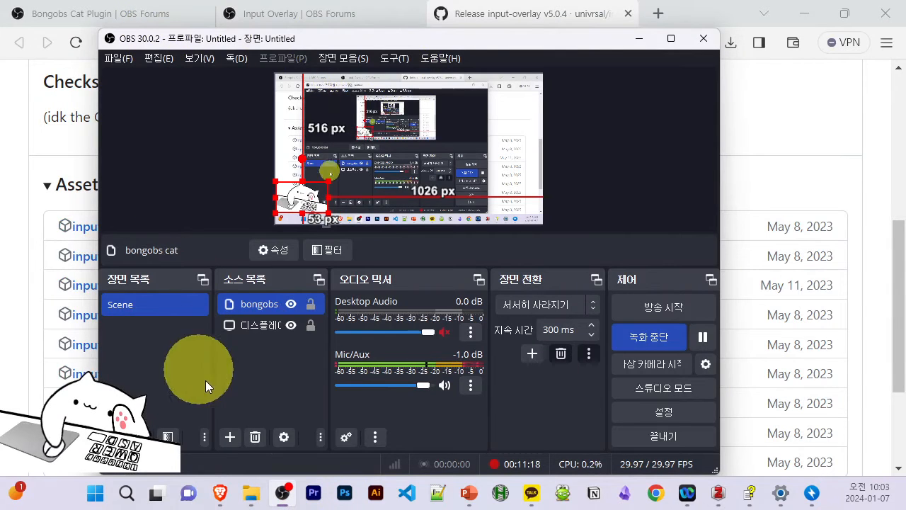
left_click(237, 437)
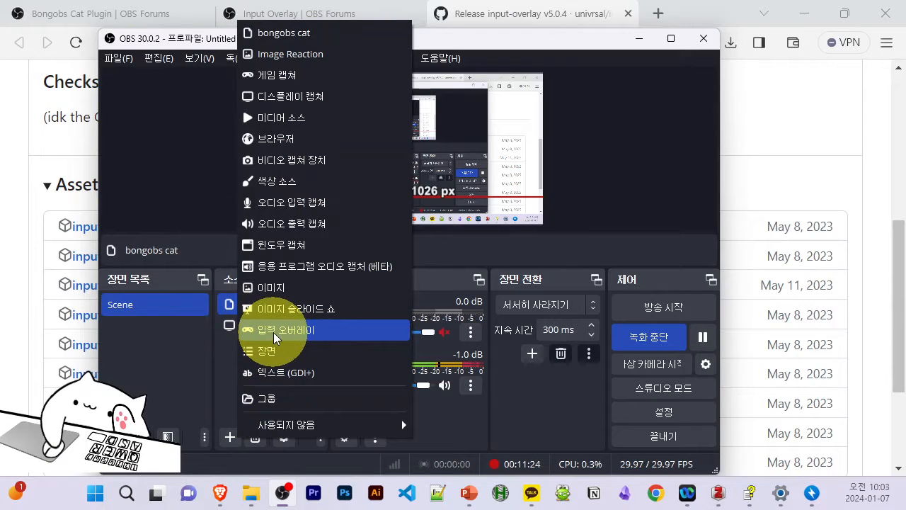
left_click(274, 332)
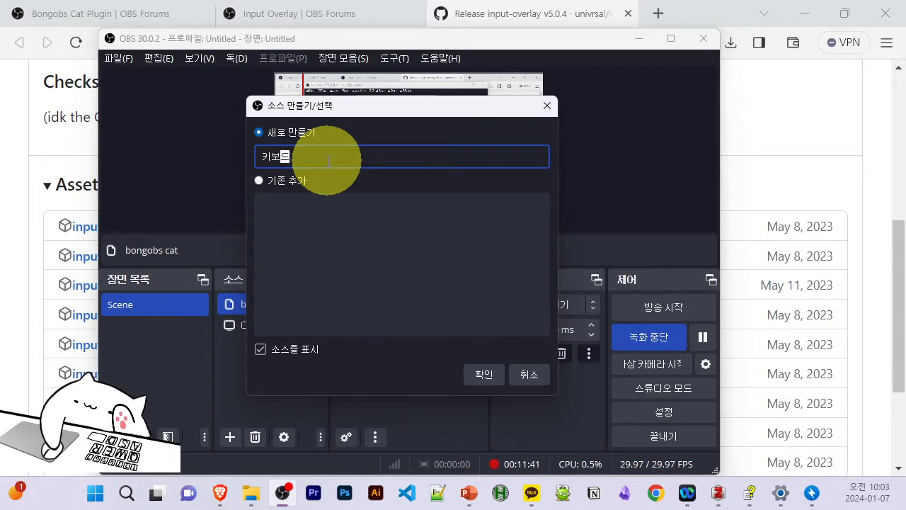
left_click(488, 374)
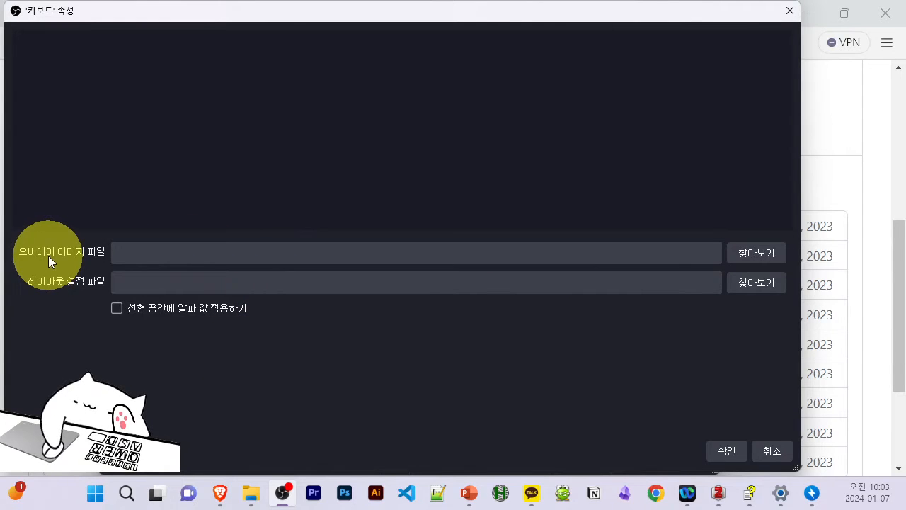
- Set the keyboard source's overlay image file to qwerty.png from obs-studio's data/presets/qwerty folder
left_click(744, 254)
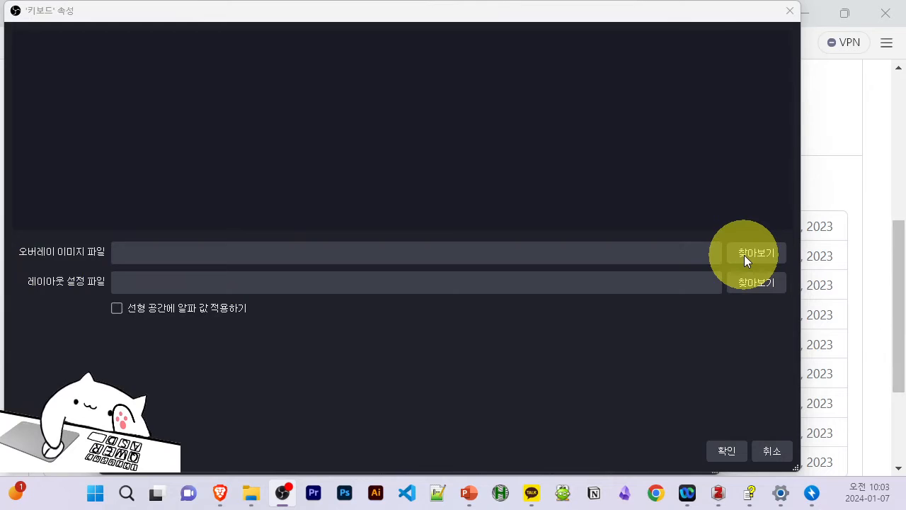
left_click(333, 64)
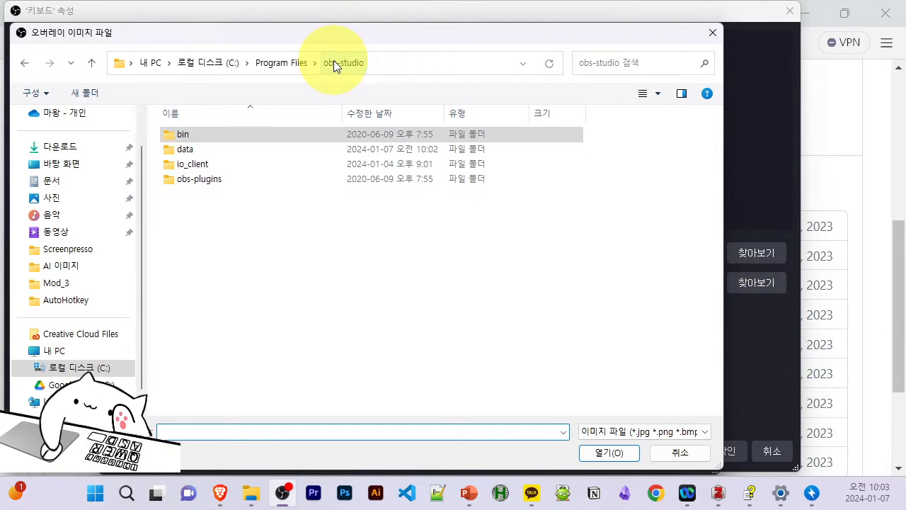
left_click(185, 149)
double_click(185, 149)
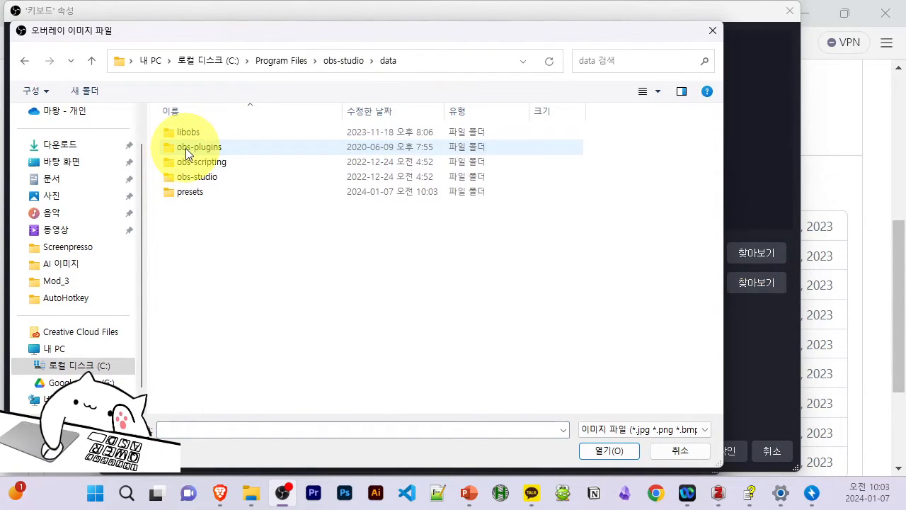
double_click(183, 192)
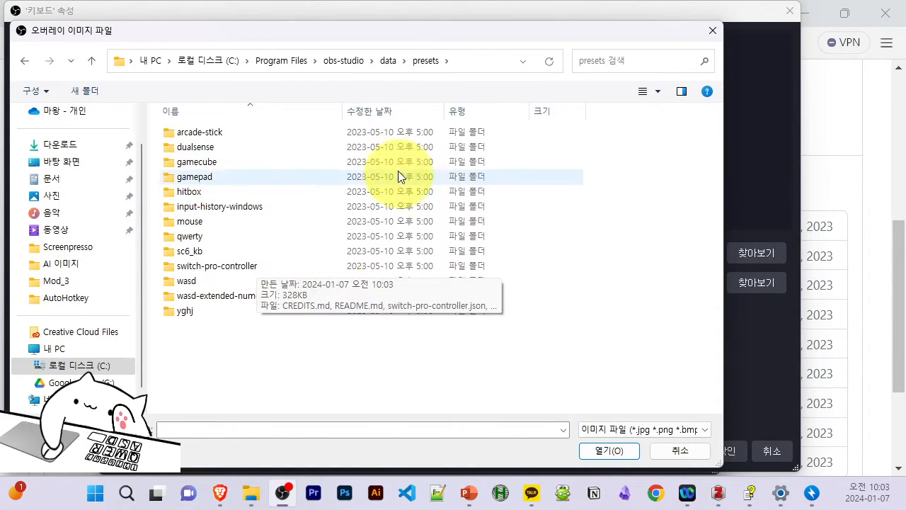
left_click(205, 241)
double_click(204, 245)
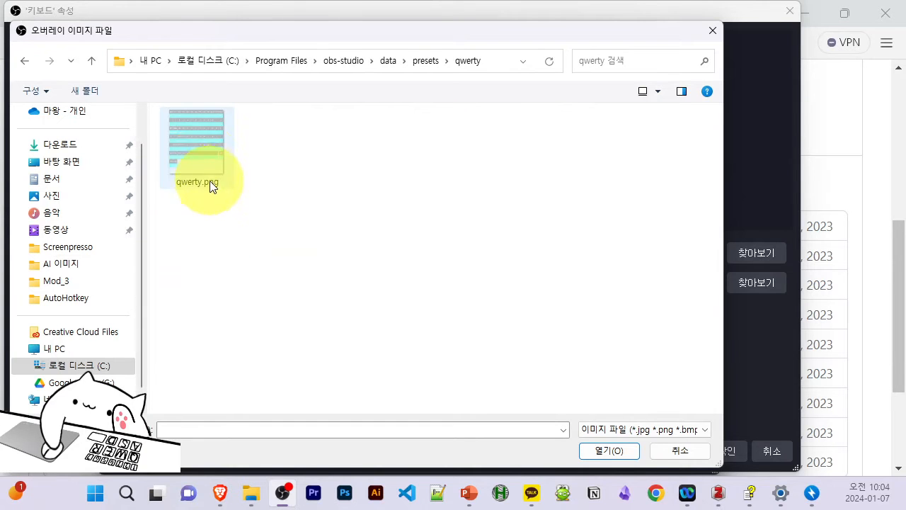
left_click(196, 148)
left_click(613, 452)
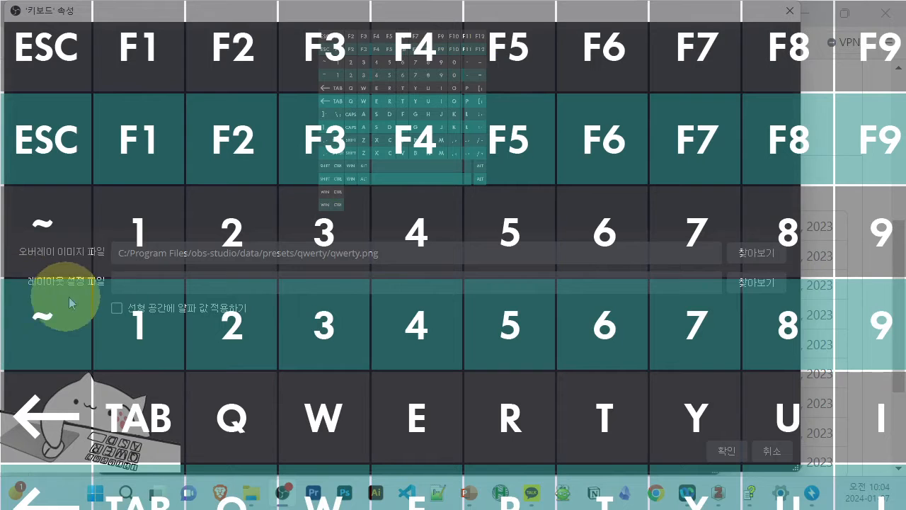
- Load qwerty.json from the qwerty preset folder as the keyboard source's layout configuration file
left_click(763, 290)
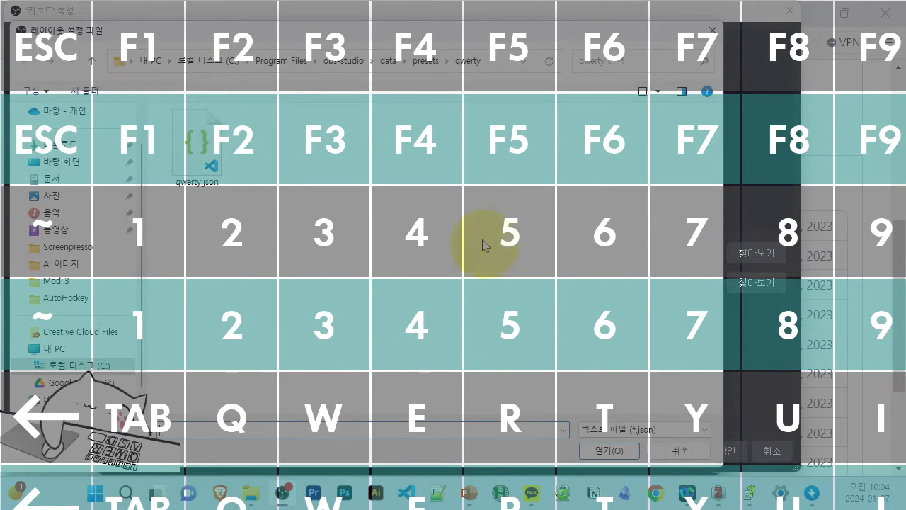
left_click(198, 149)
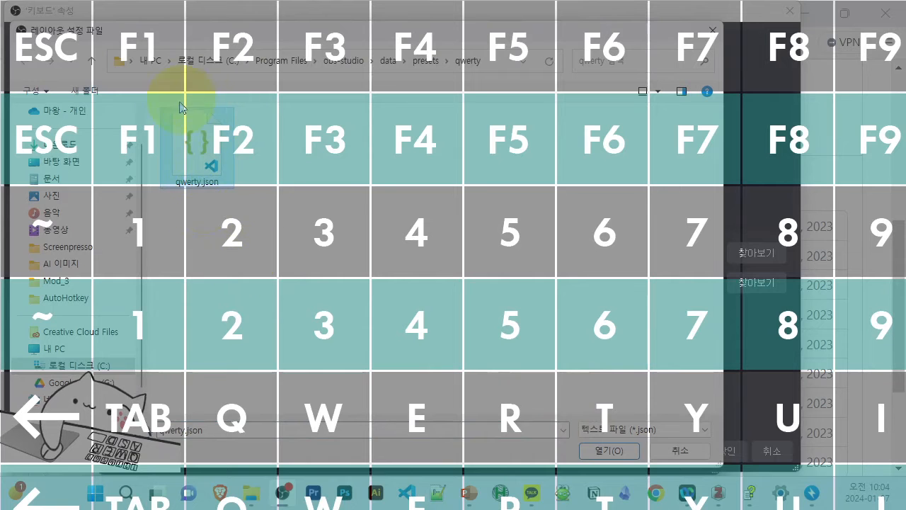
left_click(618, 453)
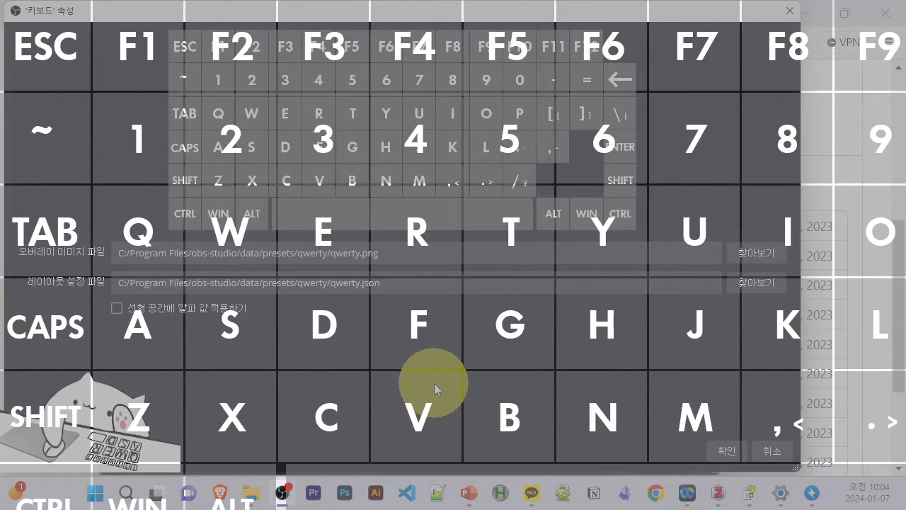
- Test the keyboard overlay with the letters A, D, E, T, W and F, and accept the source properties
key("a")
key("d")
key("e")
key("t")
key("w")
key("f")
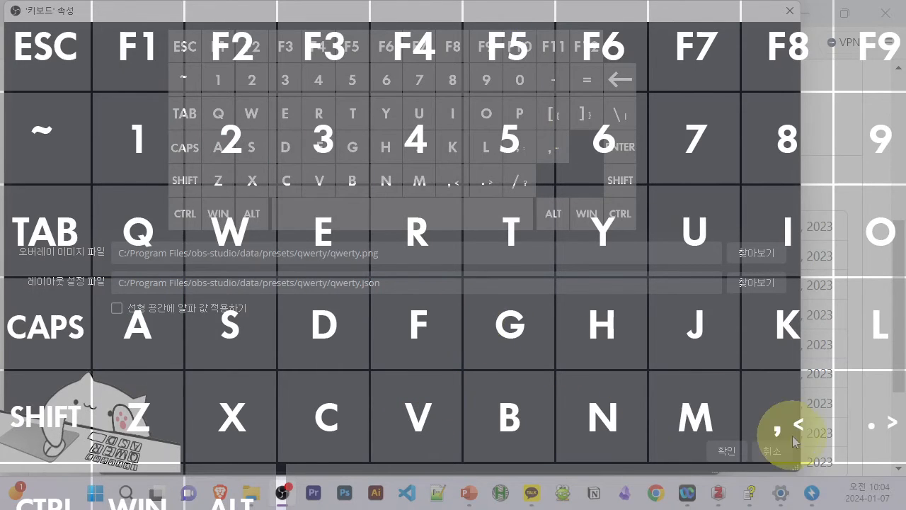
left_click(727, 450)
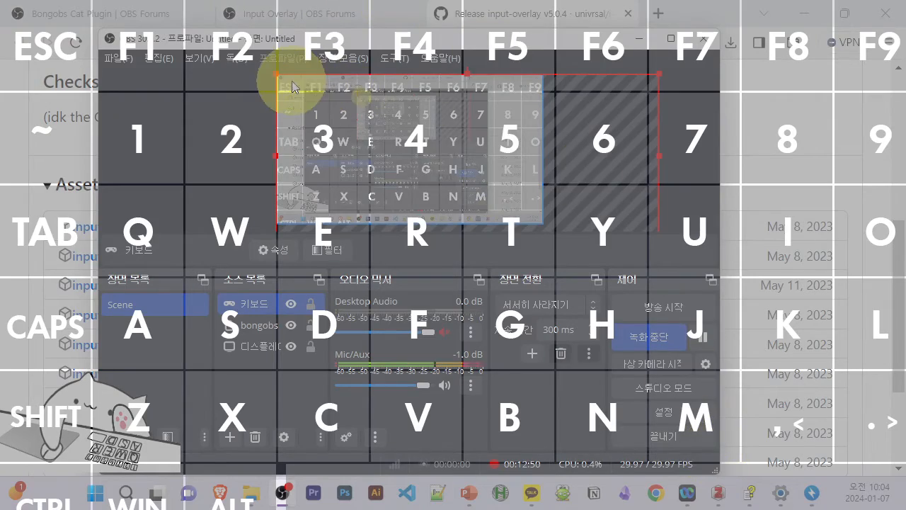
- Scale down the keyboard overlay in the preview and move it to the lower-right area of the canvas
left_click_drag(276, 72, 528, 202)
left_click_drag(363, 138, 344, 137)
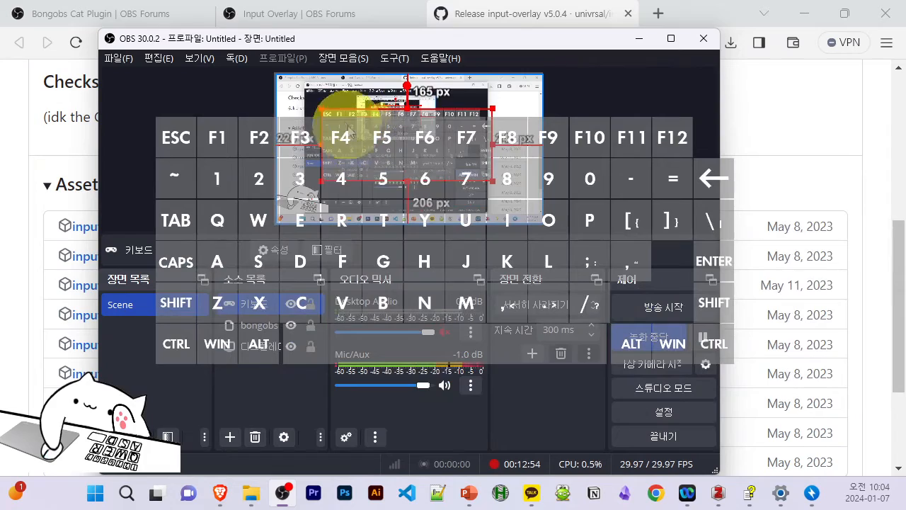
left_click_drag(319, 105, 428, 184)
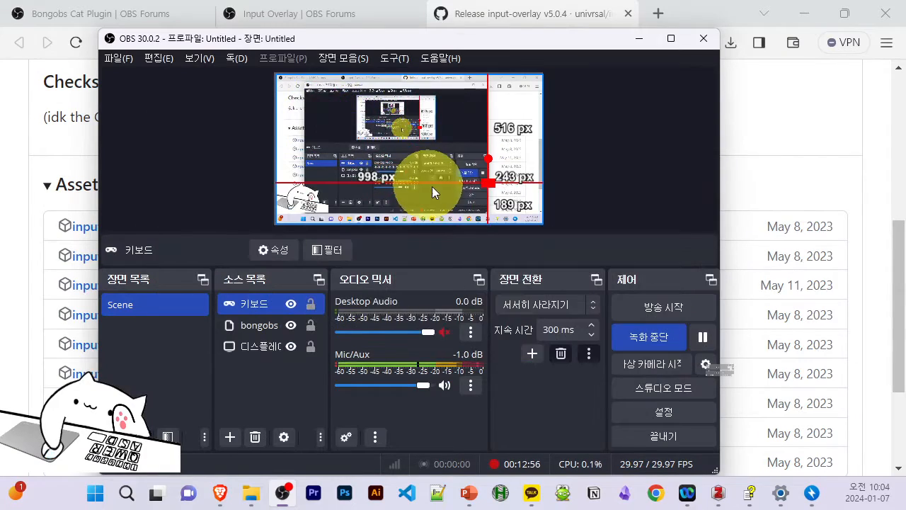
left_click_drag(436, 166, 452, 197)
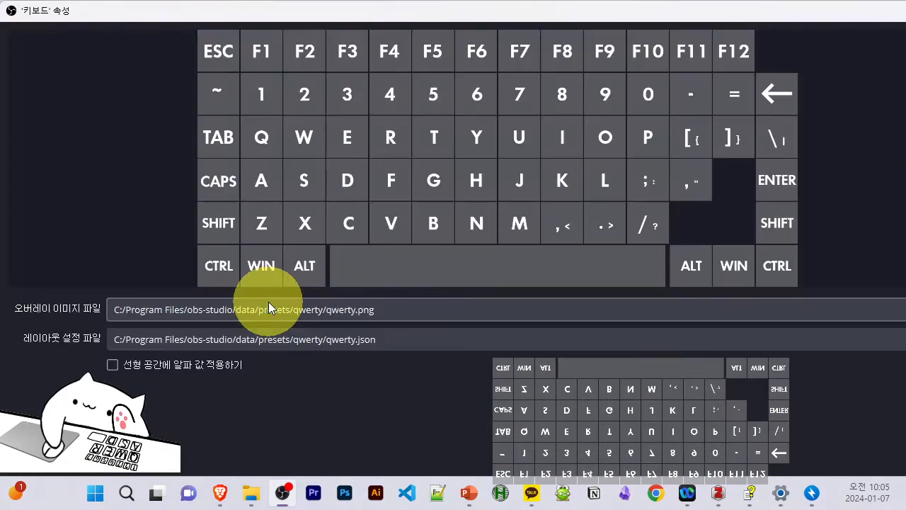
- Try wasd.png from the presets/wasd folder as the keyboard source's overlay image
double_click(269, 303)
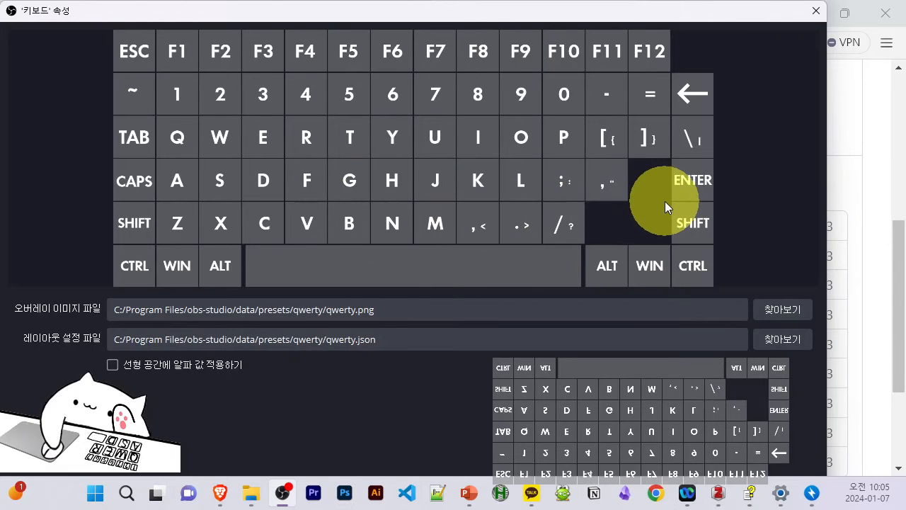
left_click(784, 313)
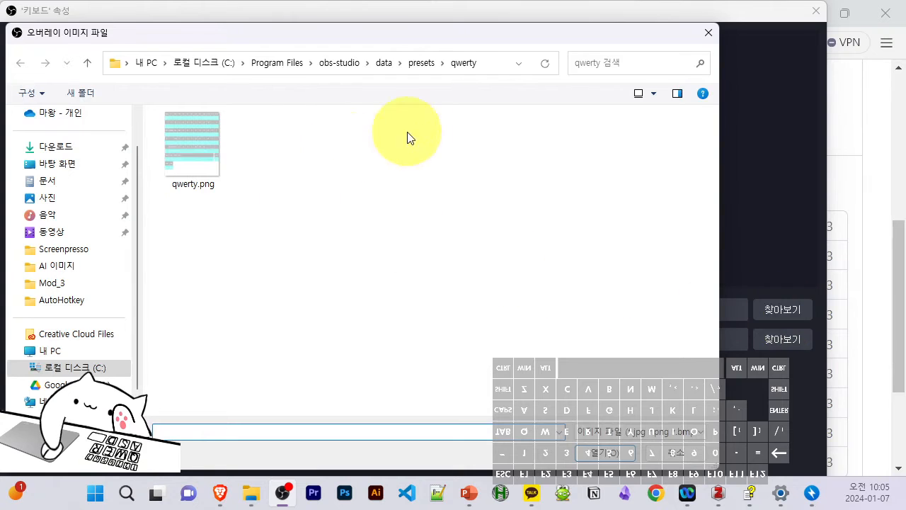
left_click(419, 61)
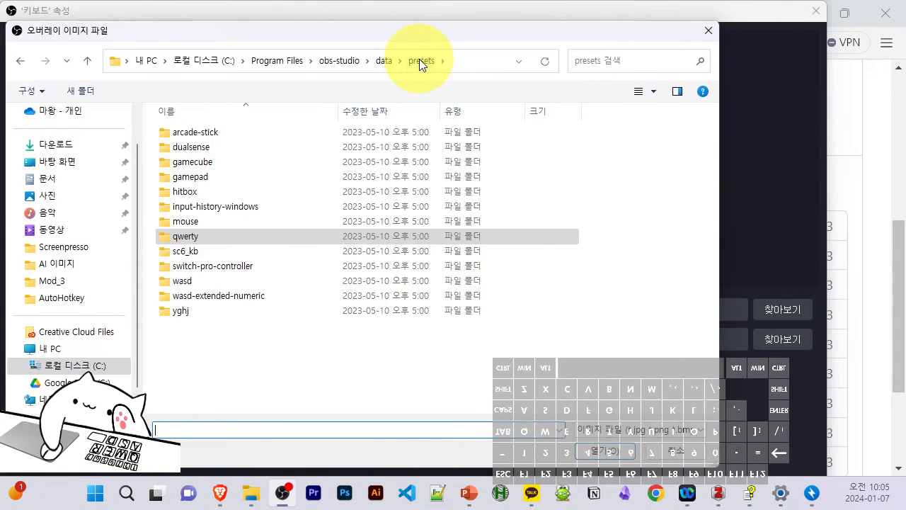
left_click(186, 282)
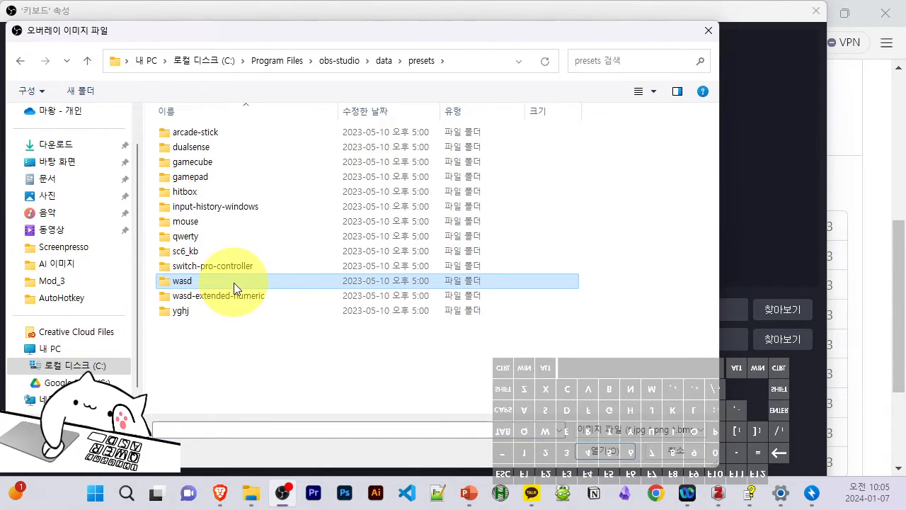
left_click(626, 451)
left_click(193, 159)
left_click(615, 455)
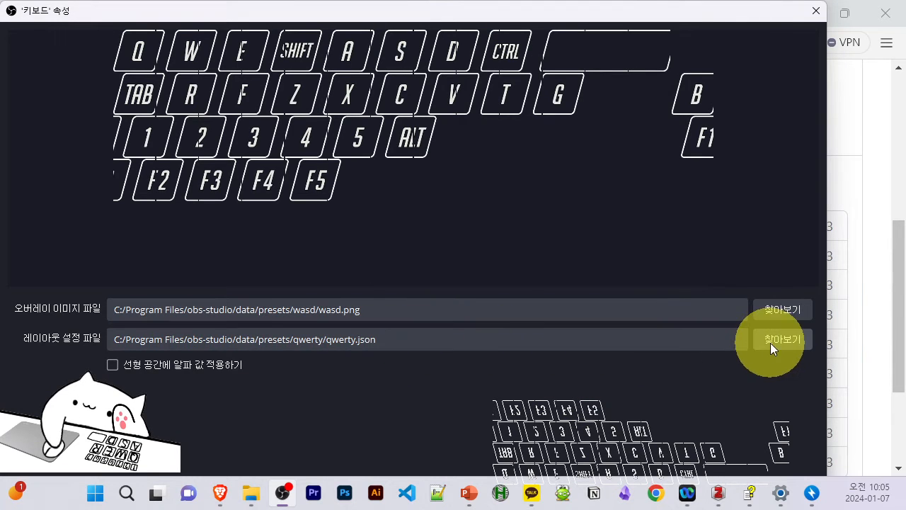
- Try wasd-full.json as the keyboard source's layout configuration file and test the overlay with the letter A
left_click(779, 342)
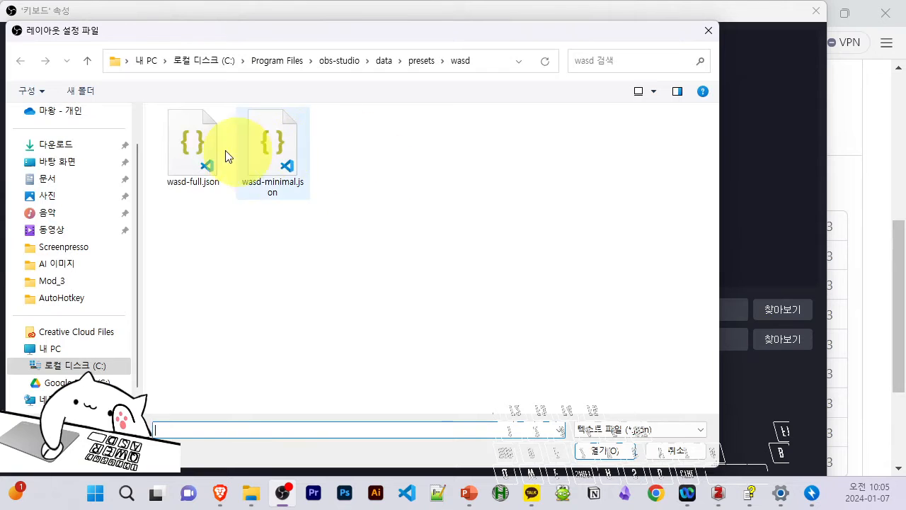
left_click(190, 162)
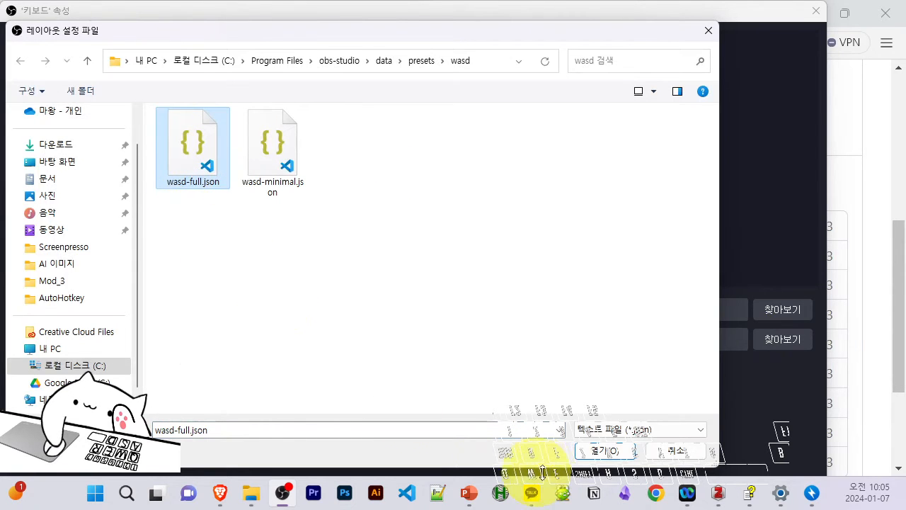
left_click(586, 451)
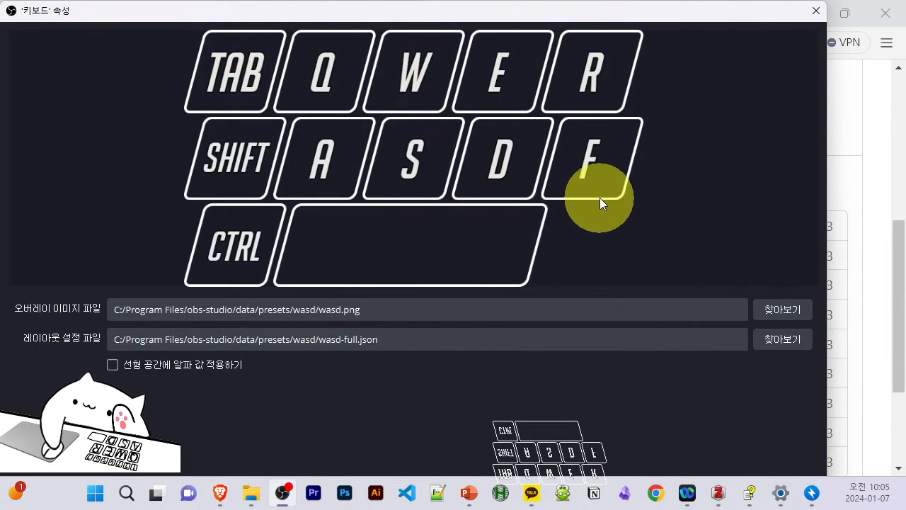
key("a")
key("a")
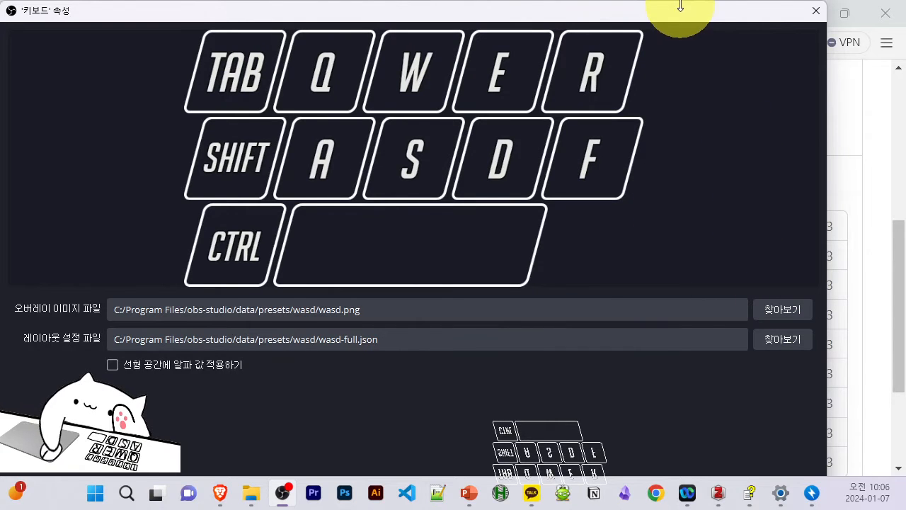
- Discard the wasd changes to the keyboard source, then reopen its properties and accept them with the qwerty image and layout files
mouse_move(678, 6)
left_mouse_down()
mouse_move(672, 36)
mouse_move(678, 14)
left_mouse_up()
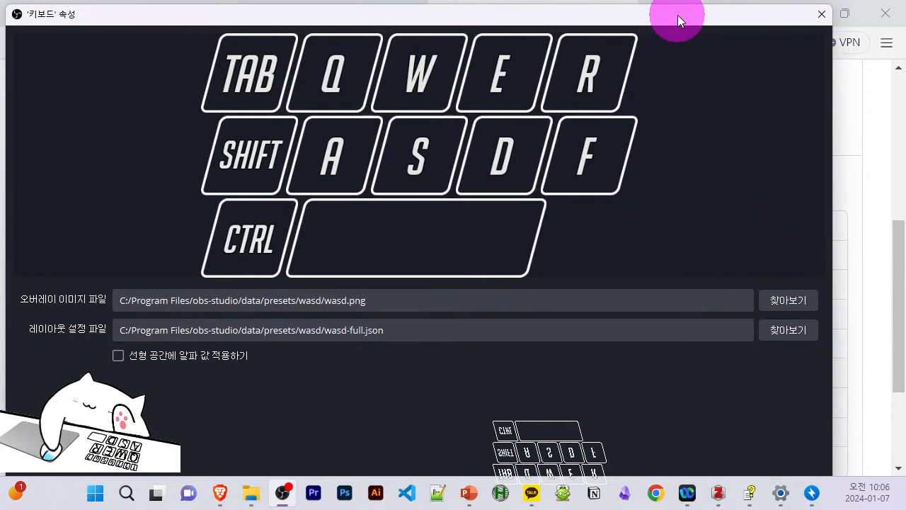
left_click(819, 16)
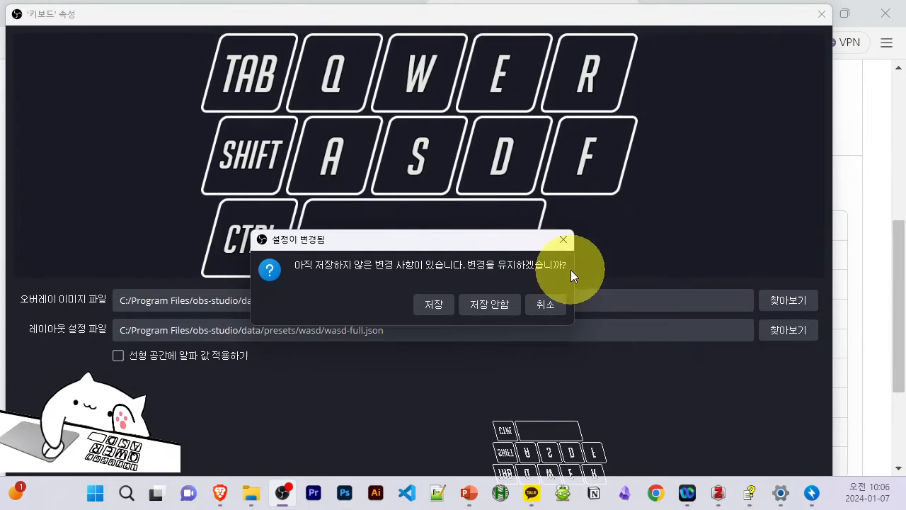
left_click(484, 307)
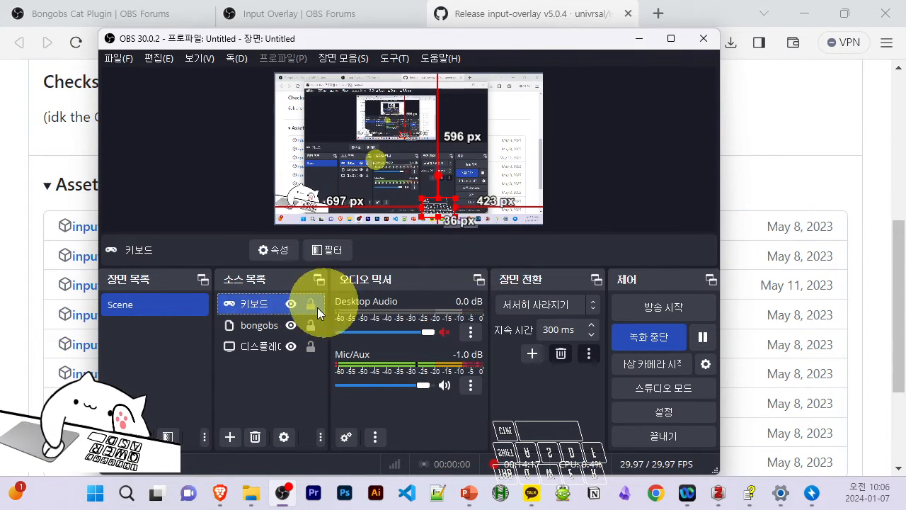
double_click(253, 304)
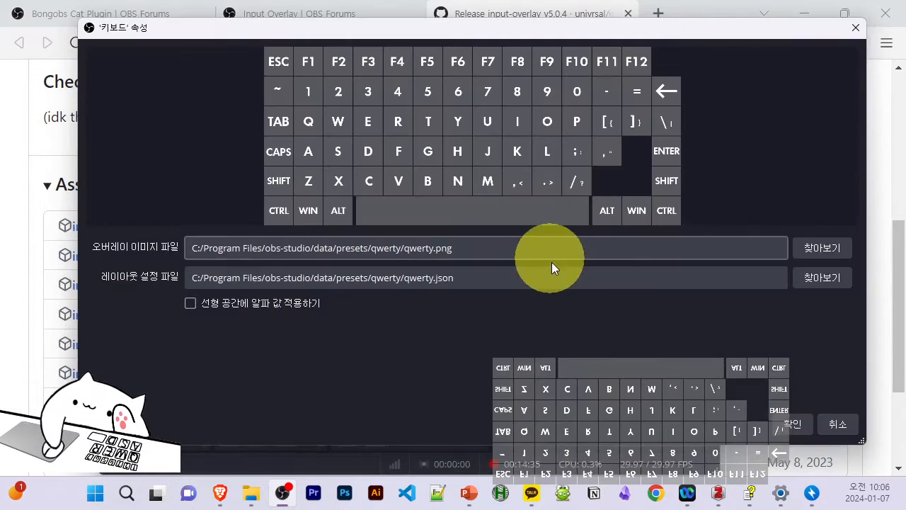
left_click(798, 426)
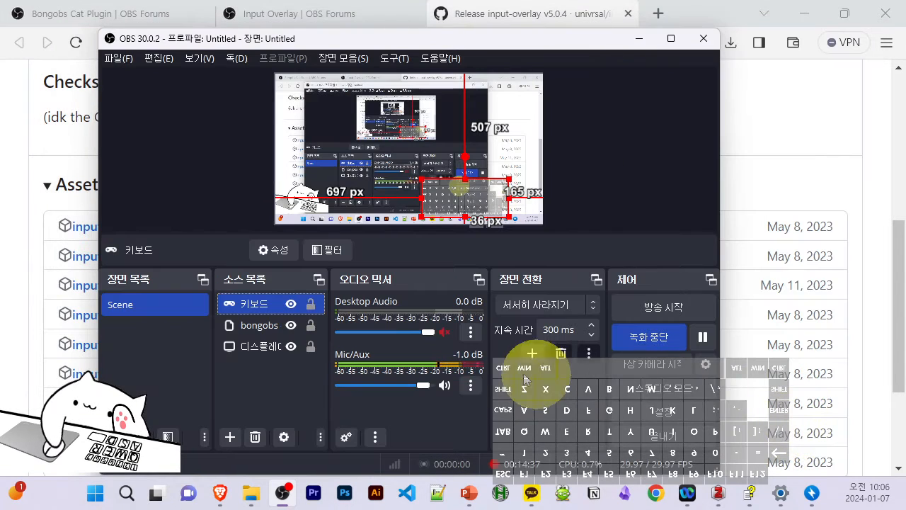
- Add another input overlay source named "마우스" to the scene
left_click(229, 442)
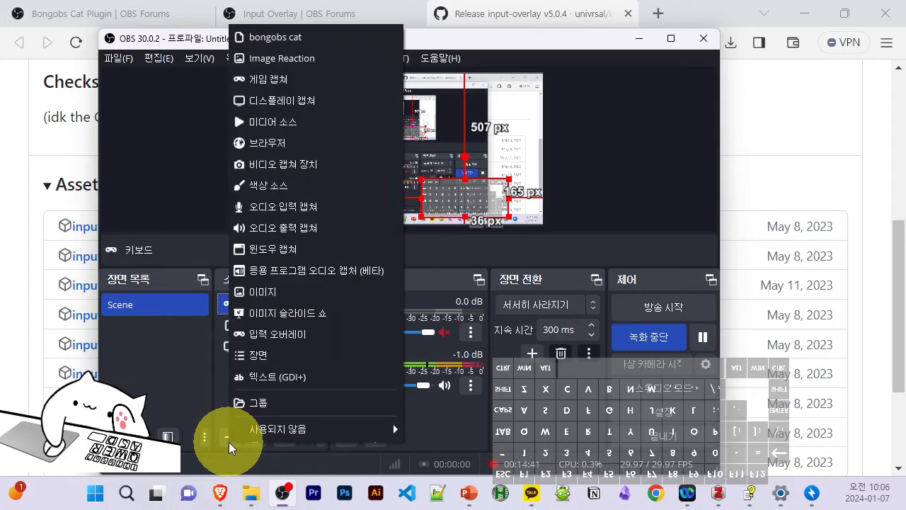
left_click(273, 333)
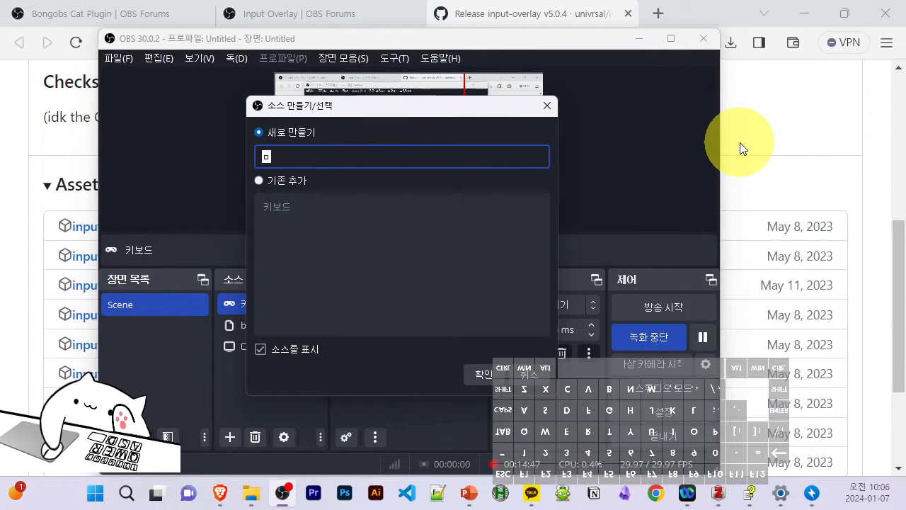
type("마우스")
key("Return")
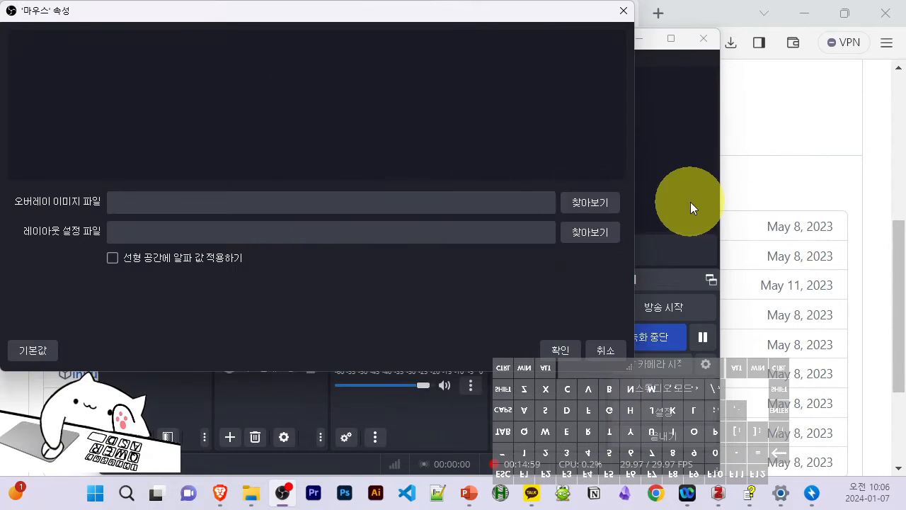
- Use mouse.png from the presets/mouse folder as the "마우스" source's overlay image
left_click(587, 206)
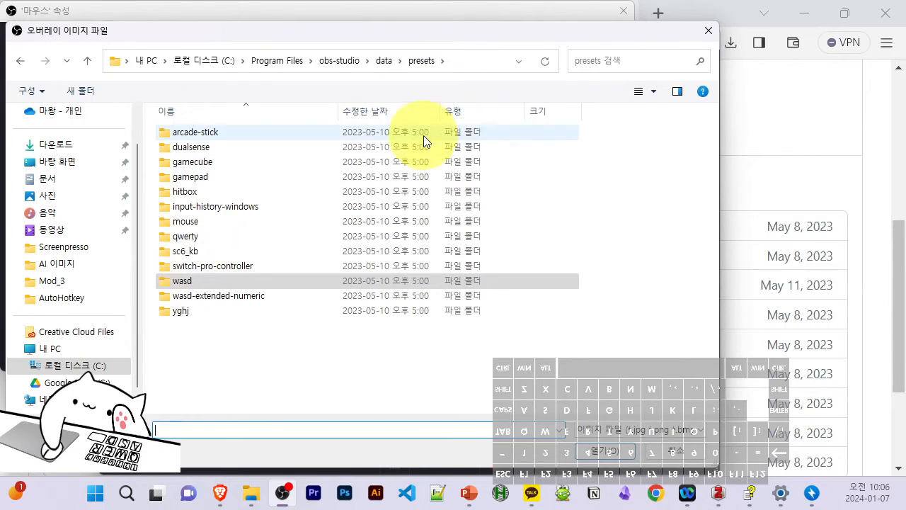
left_click(187, 223)
double_click(186, 223)
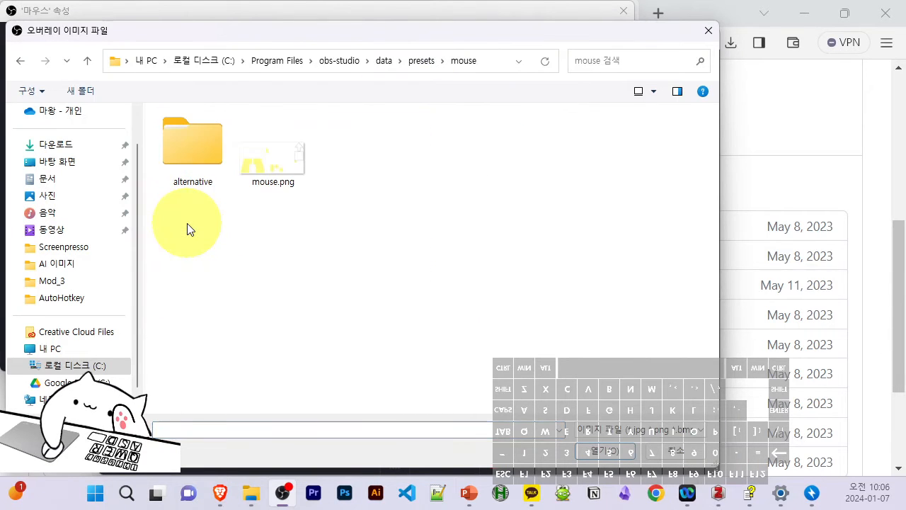
left_click(281, 170)
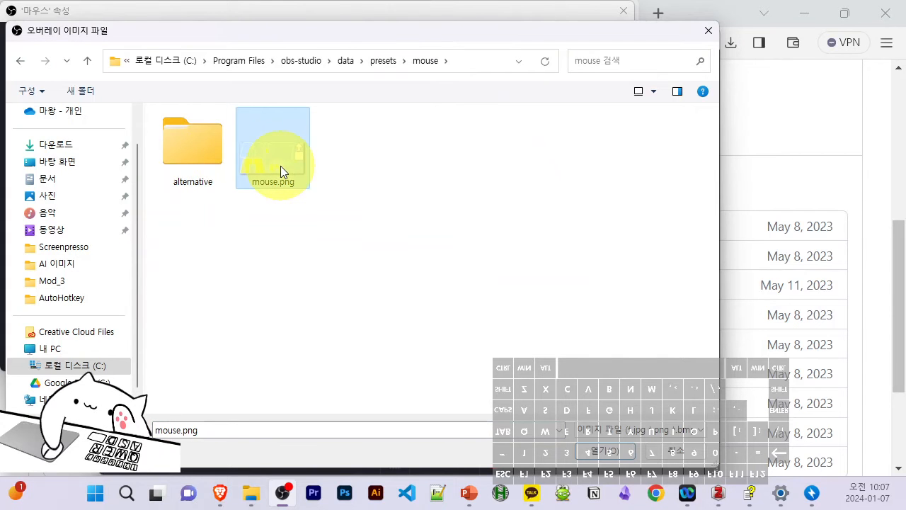
left_click(626, 450)
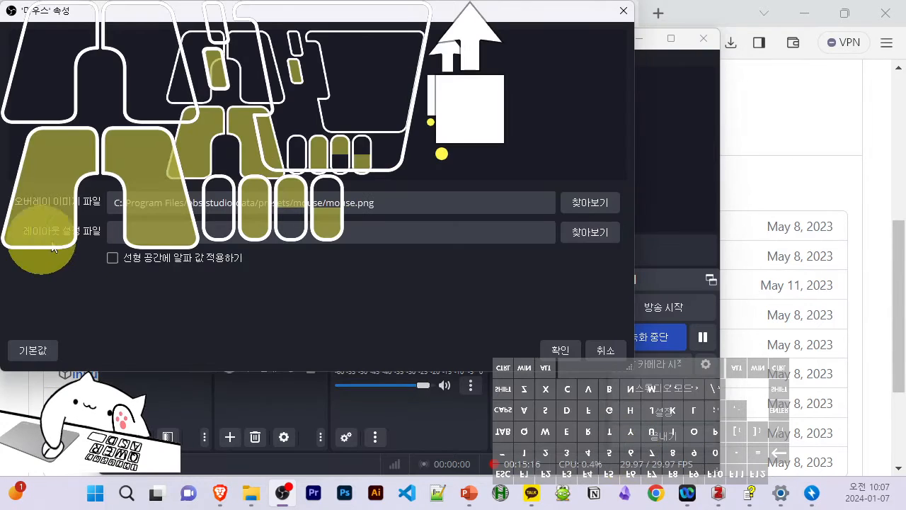
- Try mouse-arrow.json as the "마우스" source's layout configuration file
left_click(593, 232)
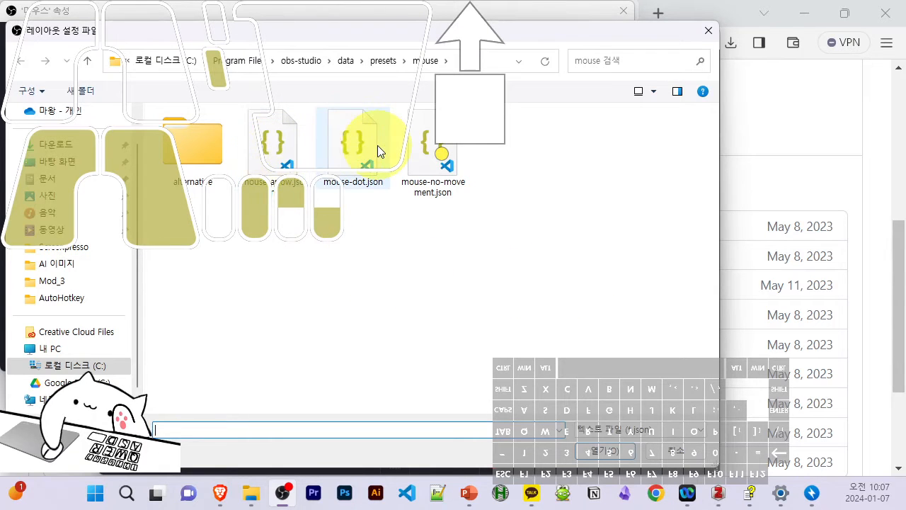
left_click(265, 159)
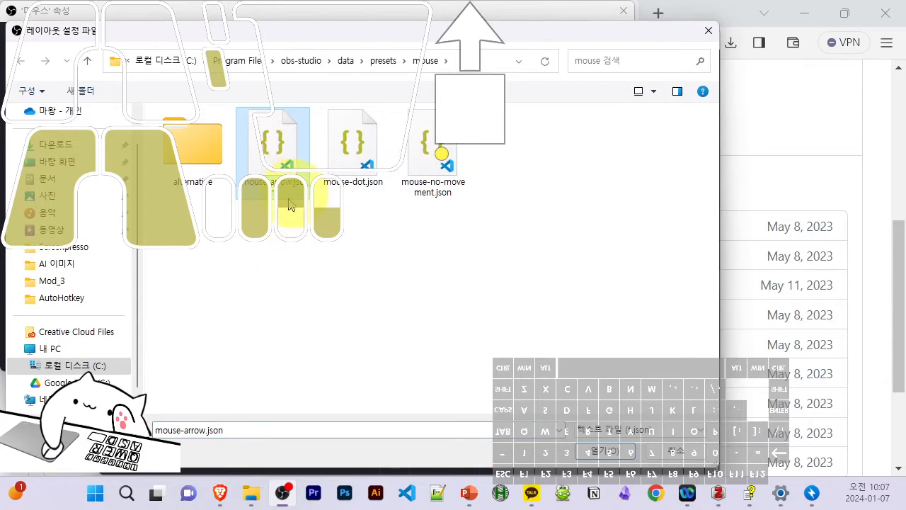
left_click(610, 457)
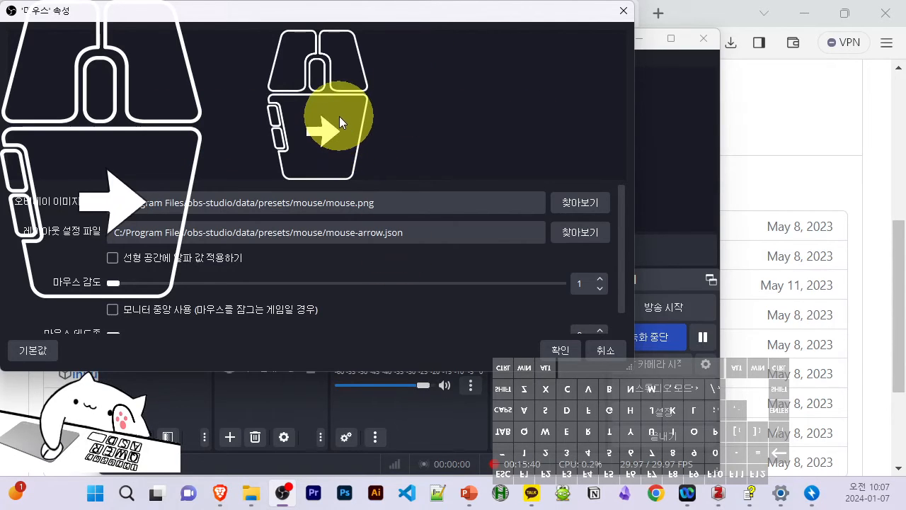
- Try mouse-dot.json and mouse-no-movement.json in turn as the "마우스" source's layout configuration file
left_click(587, 237)
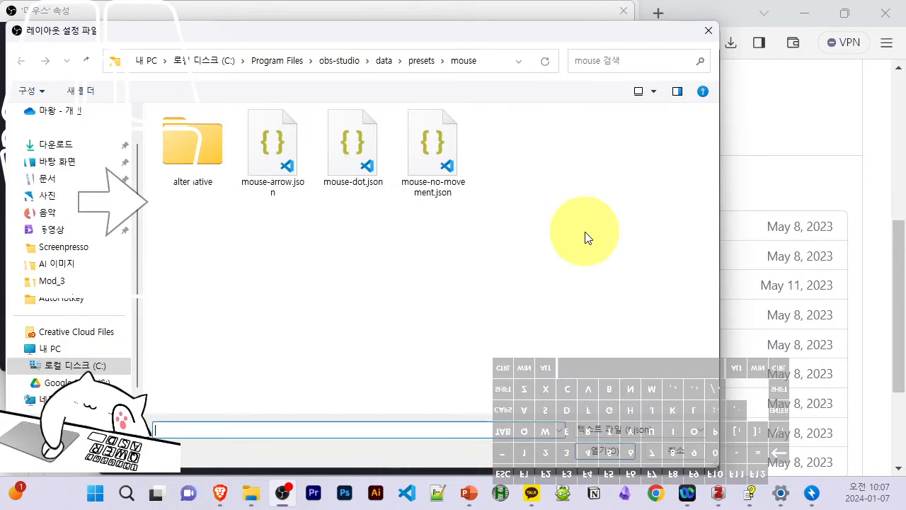
left_click(368, 169)
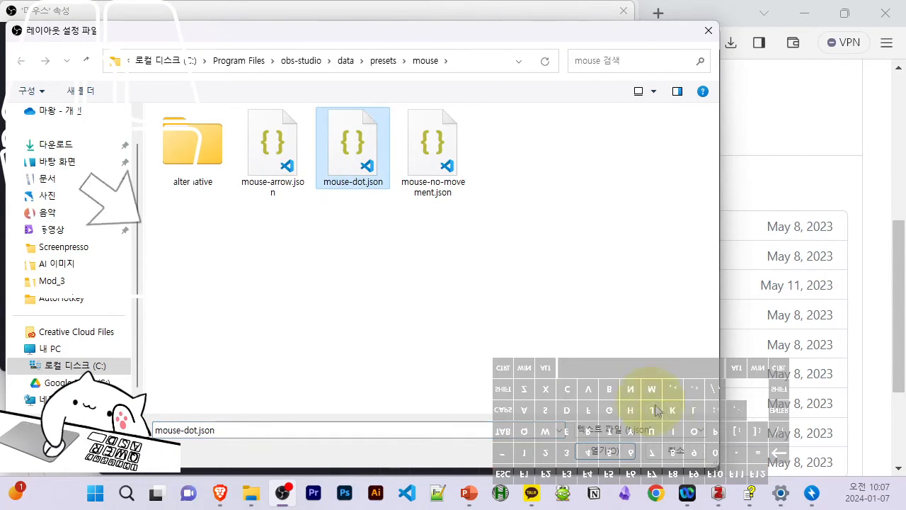
left_click(606, 451)
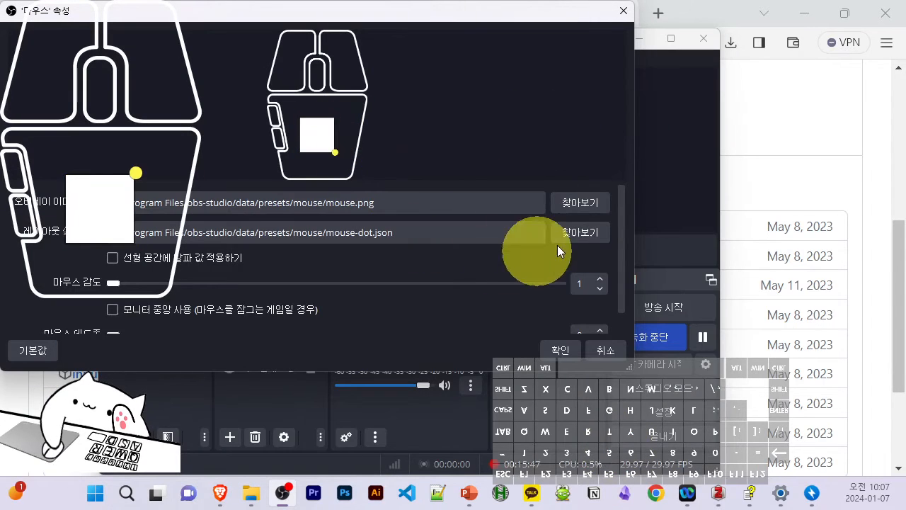
left_click(579, 233)
left_click(424, 148)
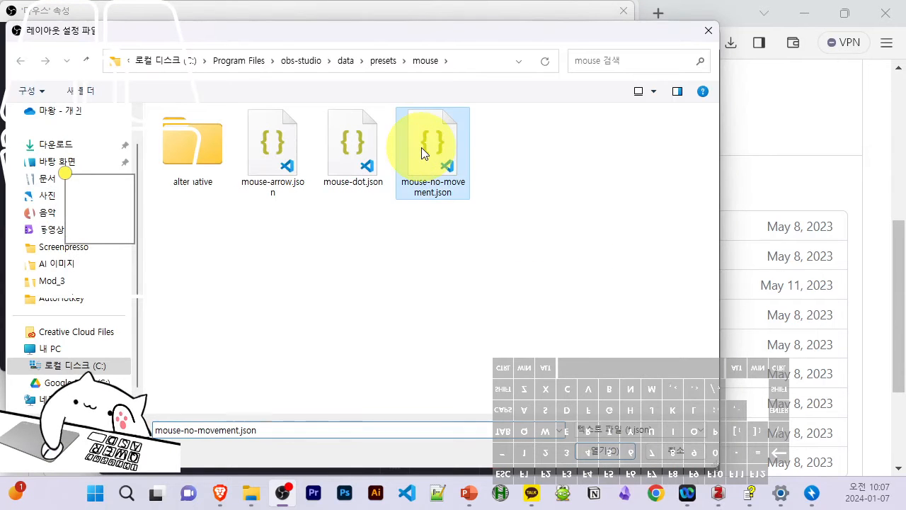
left_click(603, 451)
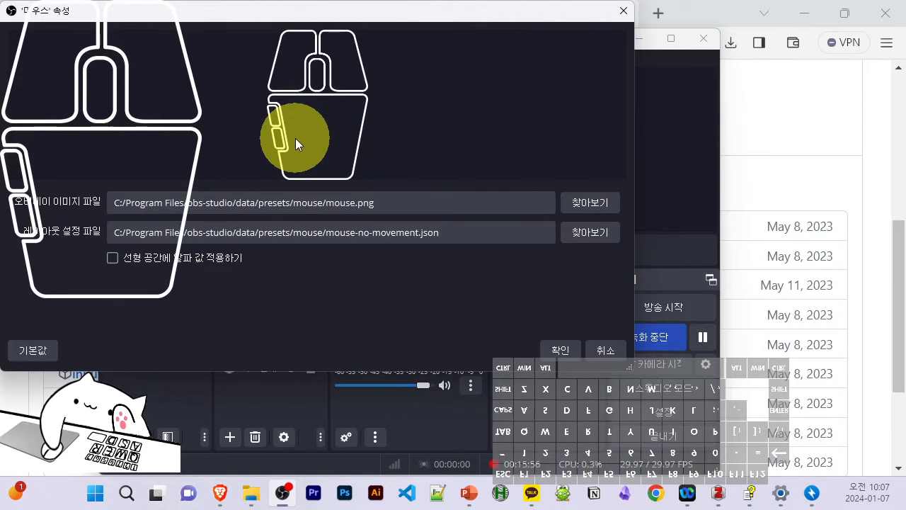
- Accept the "마우스" source with mouse-arrow.json as its layout file, and place the overlay, scaled down, in the canvas's bottom-right corner
left_click(597, 236)
left_click(282, 154)
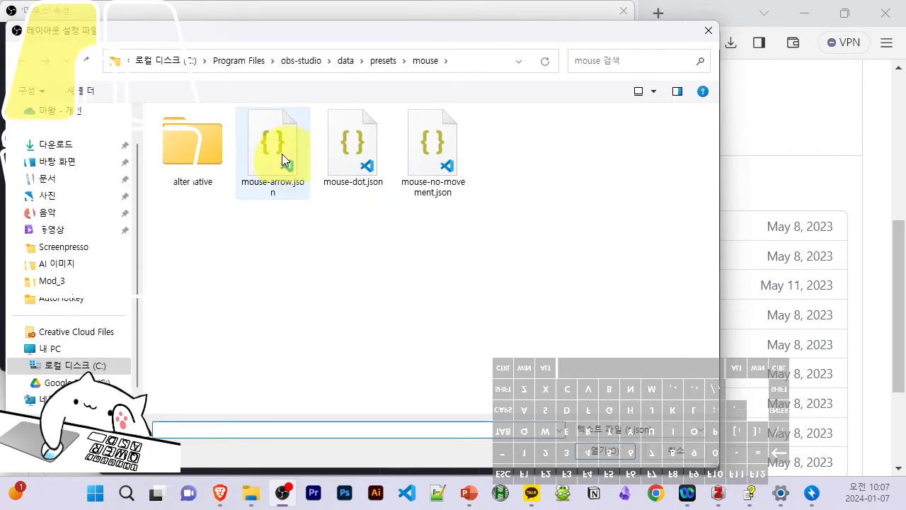
left_click(623, 458)
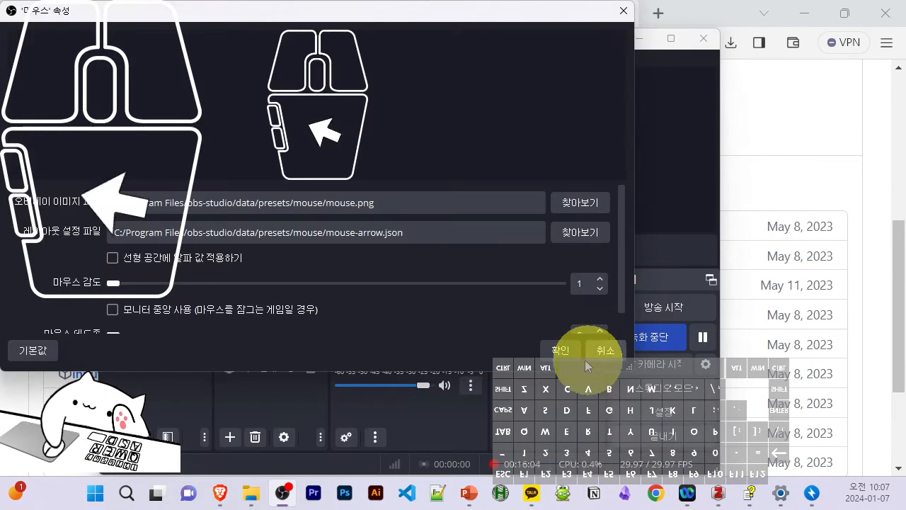
left_click(565, 352)
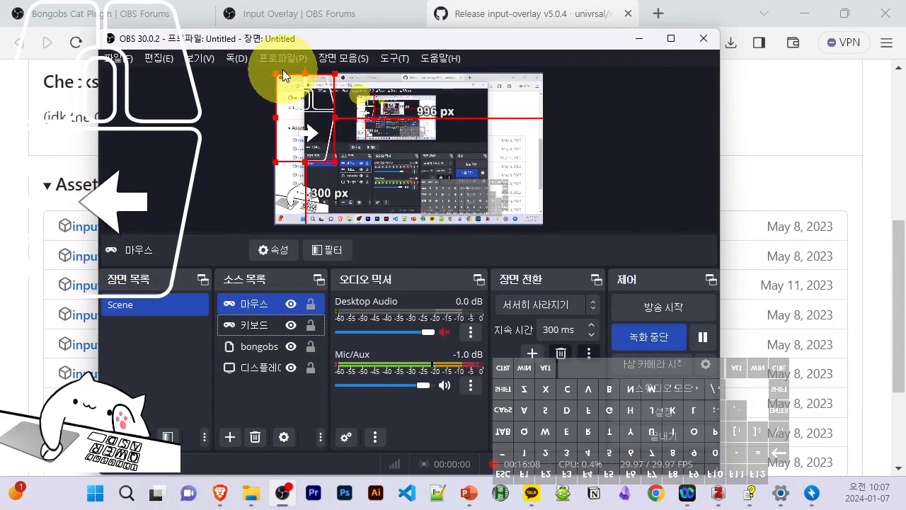
left_click_drag(275, 75, 524, 198)
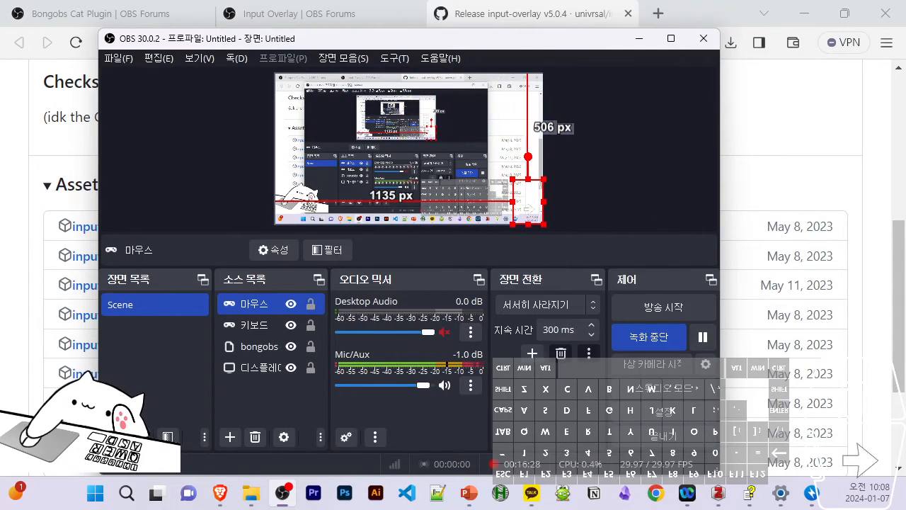
- Switch to the Brave browser and open ezgif.com in a new tab
left_click(791, 166)
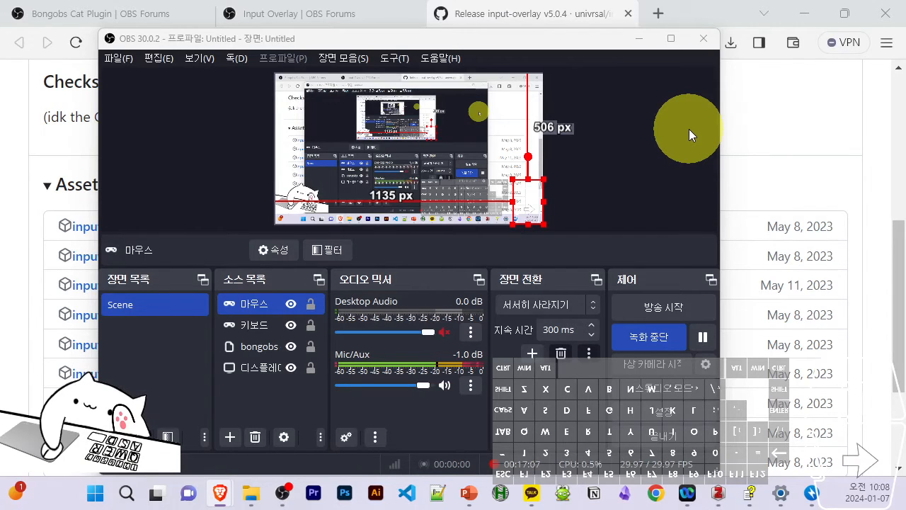
left_click(656, 14)
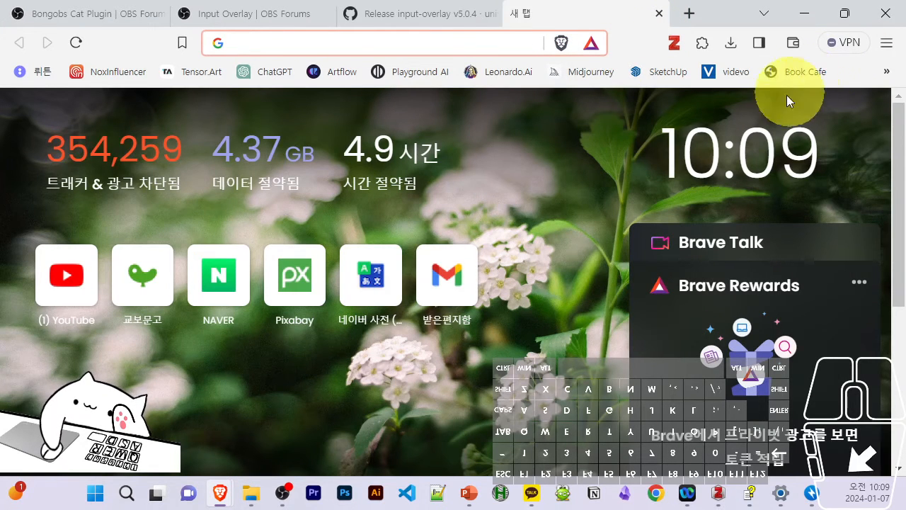
left_click(268, 44)
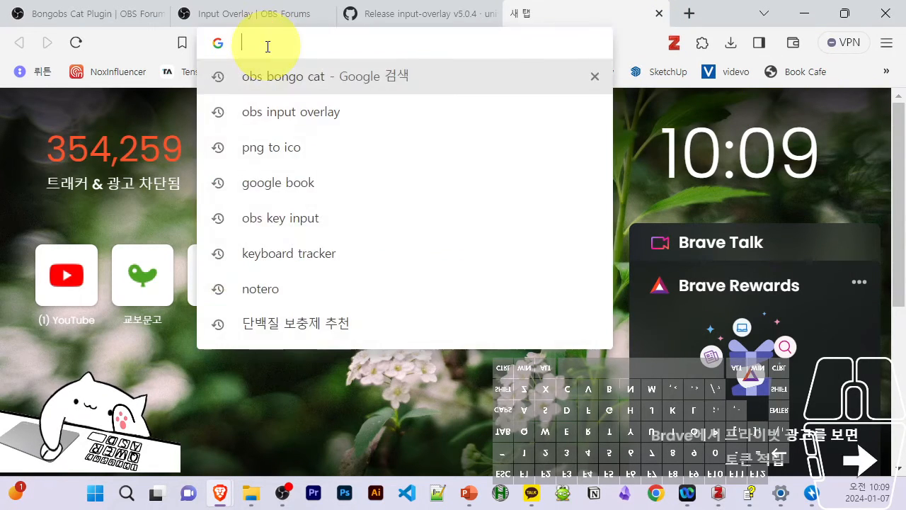
type("e")
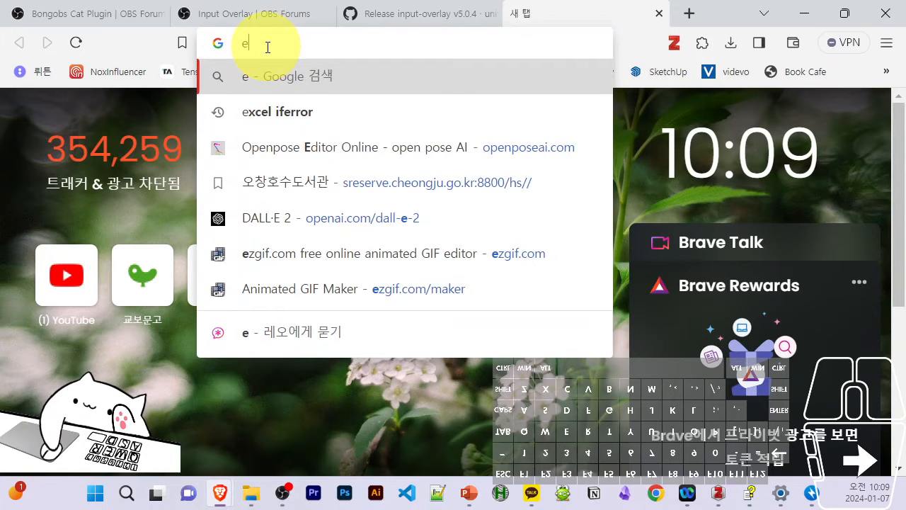
type("zgif.")
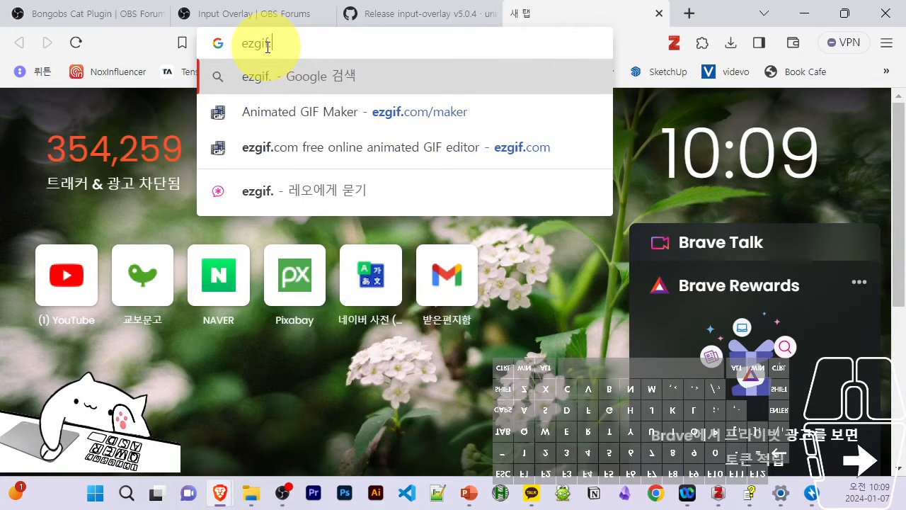
type("com")
key("Return")
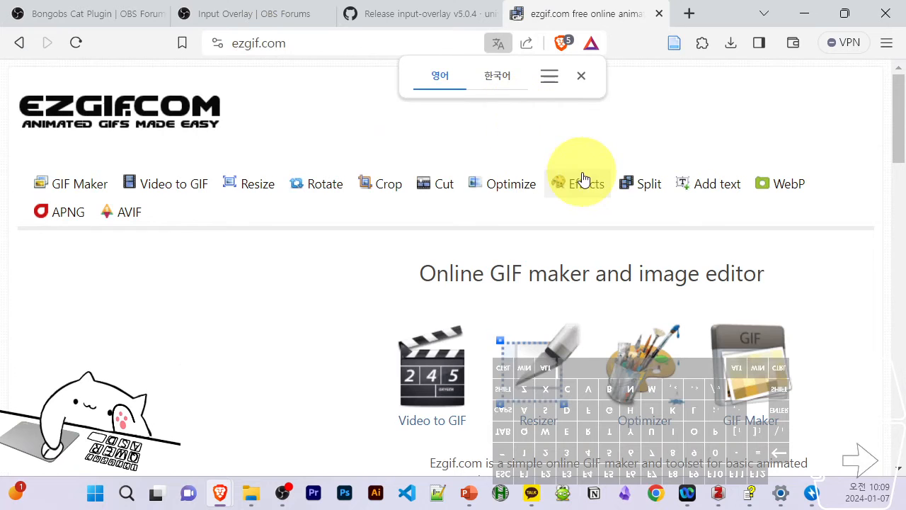
- Open ezgif's GIF Maker and switch it to manually ordered upload
scroll(366, 184, "down", 3)
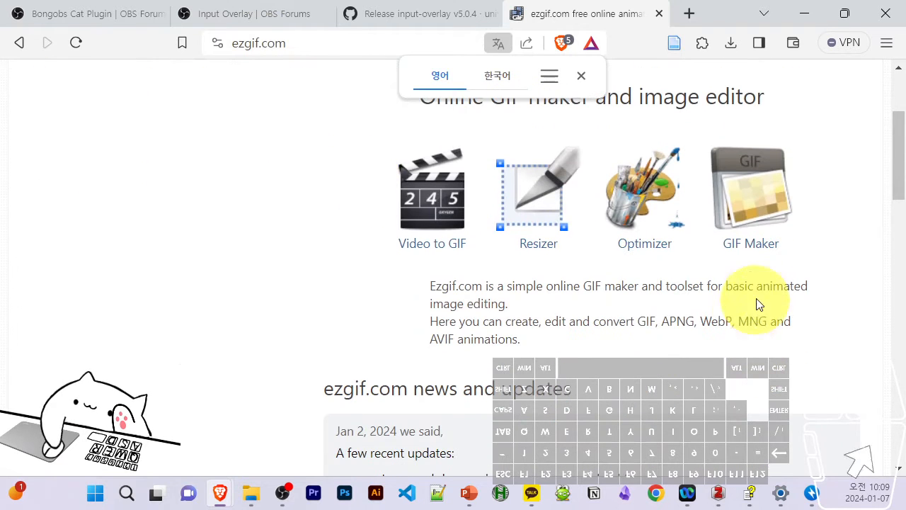
left_click(765, 206)
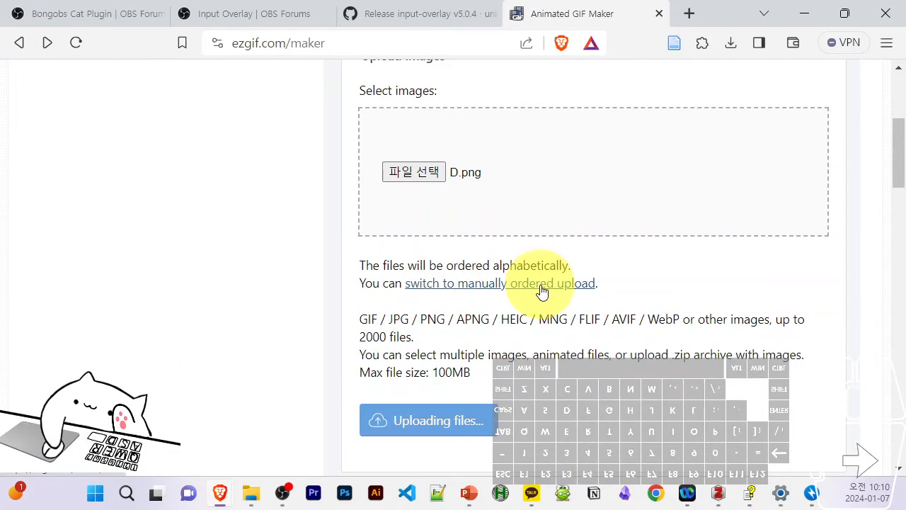
left_click(545, 289)
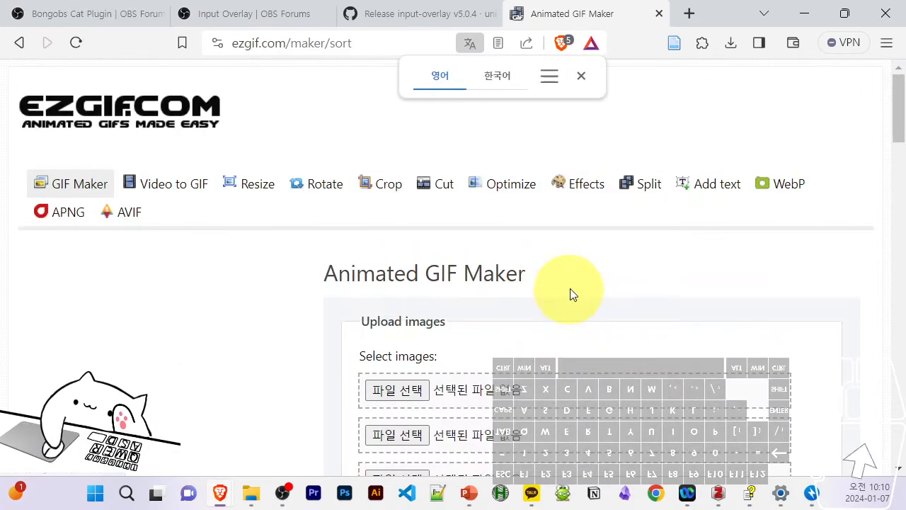
- Fill the first four image slots with D.png, 1.png, 2.png and D.png from File Explorer and upload them
scroll(617, 269, "down", 3)
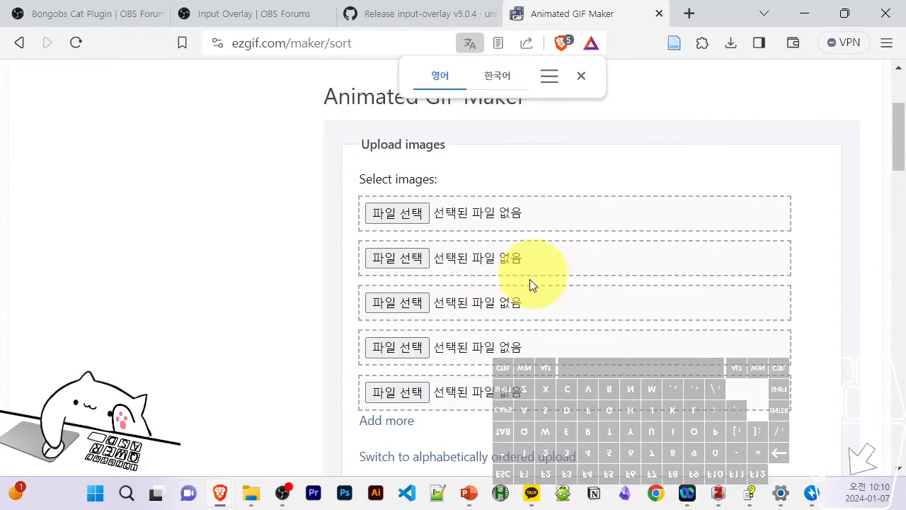
key("alt+Tab")
left_click_drag(547, 388, 478, 224)
left_click_drag(479, 224, 479, 226)
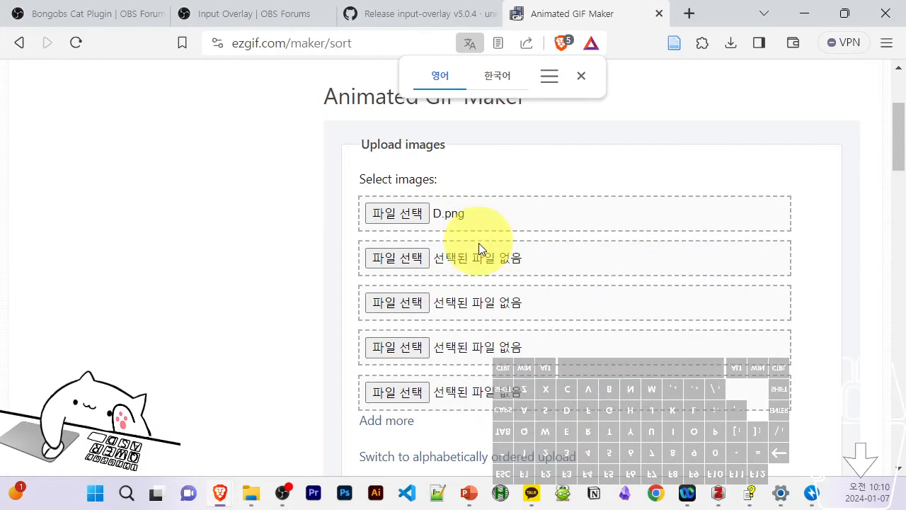
left_click_drag(196, 299, 464, 268)
left_click_drag(276, 322, 484, 312)
left_click_drag(198, 387, 510, 364)
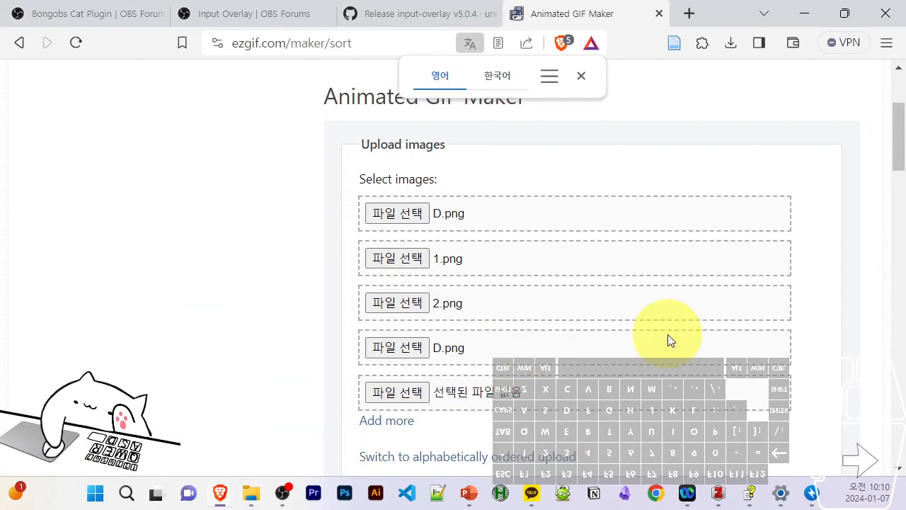
scroll(667, 340, "down", 4)
left_click(429, 315)
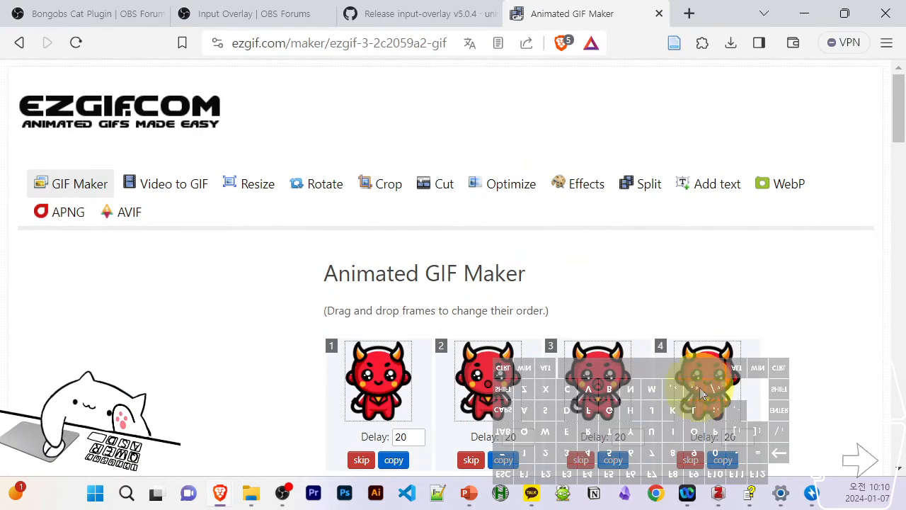
- Make an animated GIF from the four uploaded frames with the default delay and loop options
scroll(709, 324, "down", 3)
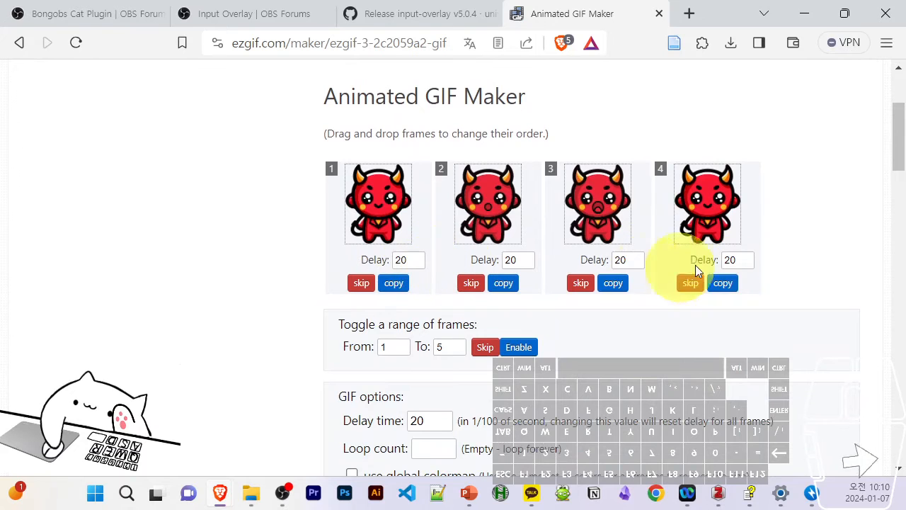
scroll(668, 330, "down", 5)
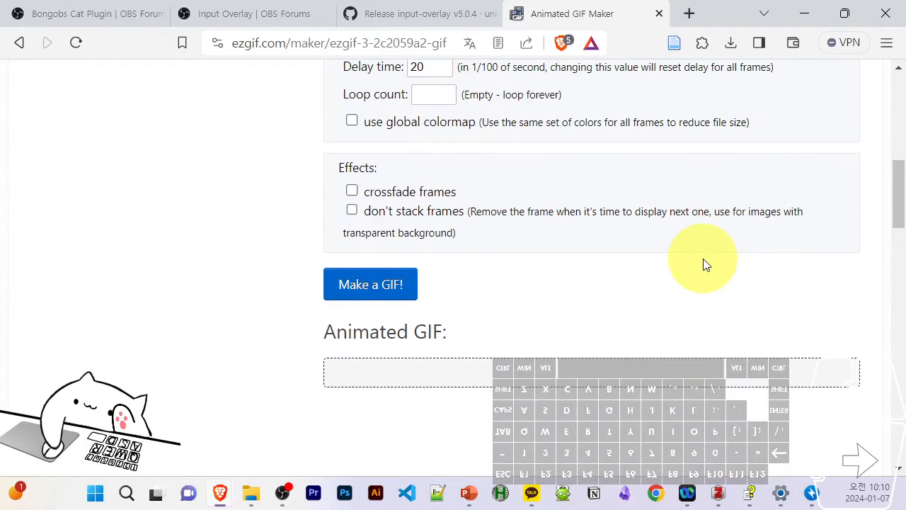
left_click(384, 290)
scroll(616, 296, "down", 1)
scroll(488, 290, "down", 3)
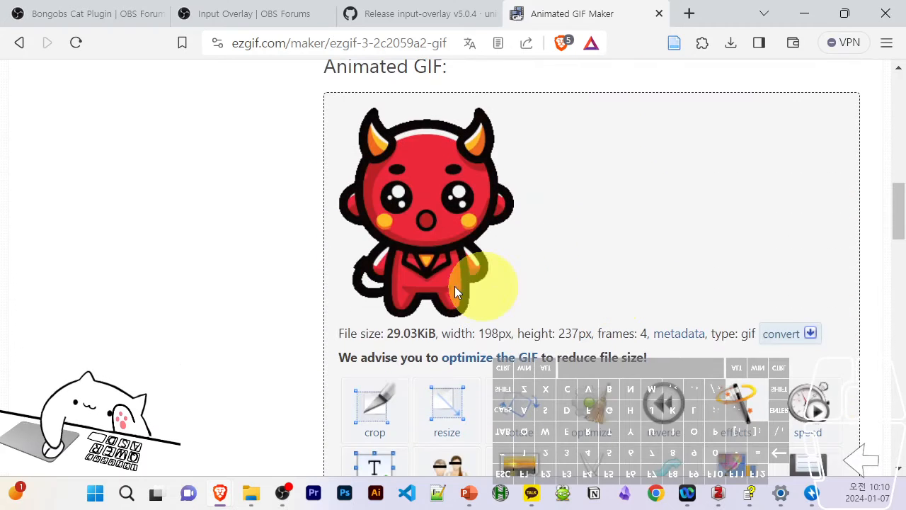
- Save the finished animated GIF to the Downloads folder
scroll(500, 253, "down", 3)
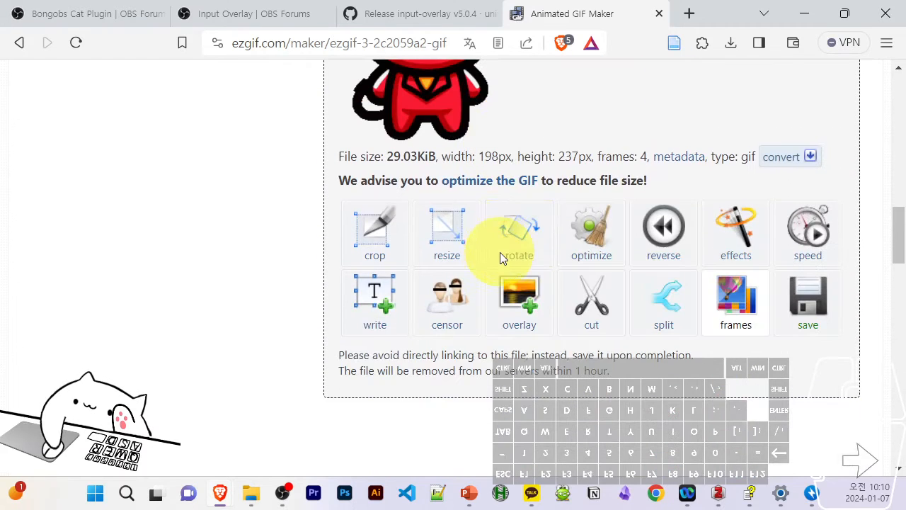
left_click(813, 302)
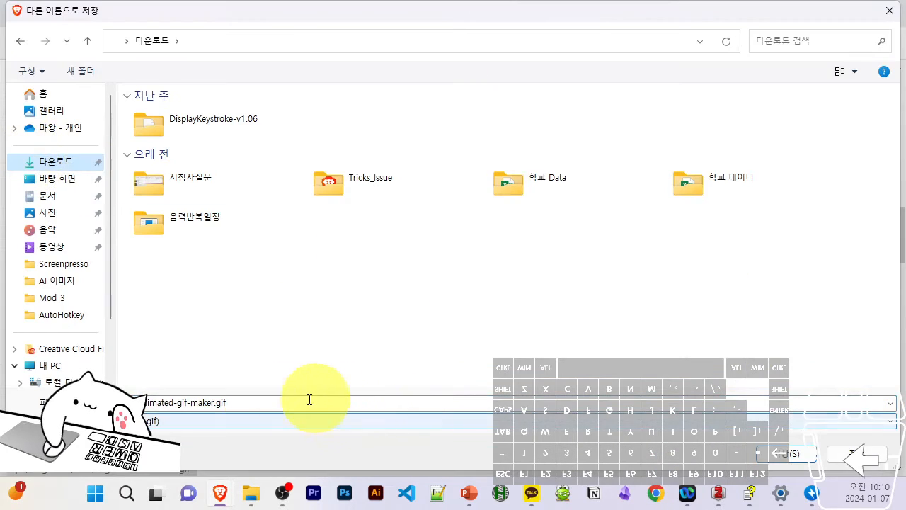
key("Return")
mouse_move(571, 104)
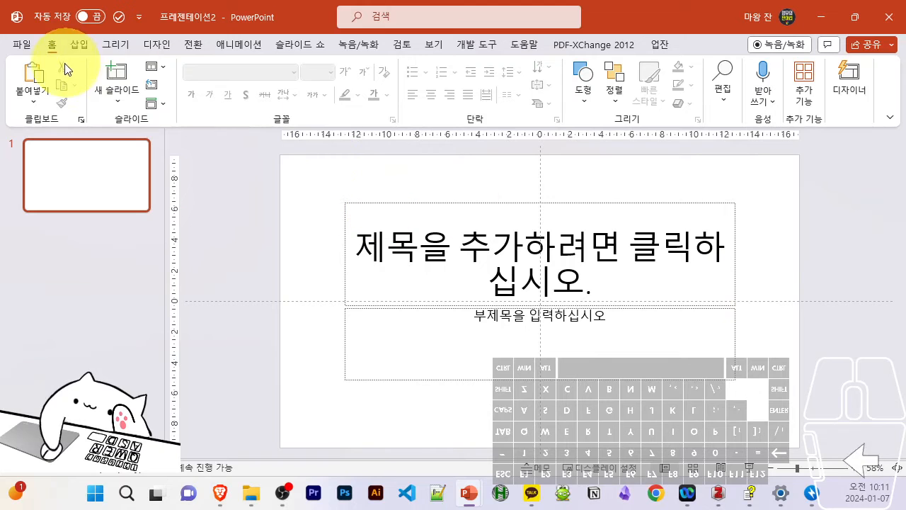
- Insert D.png on the slide's upper-right corner and make the picture semi-transparent
left_click(85, 47)
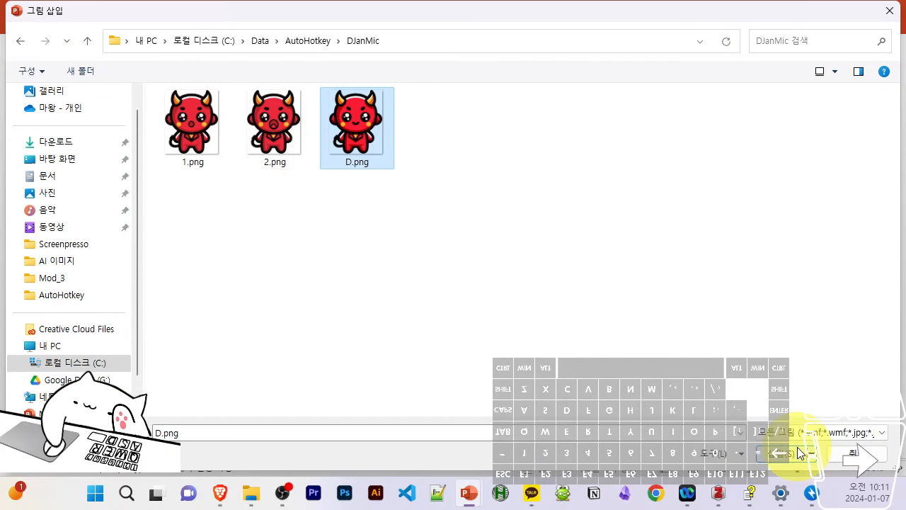
left_click(798, 453)
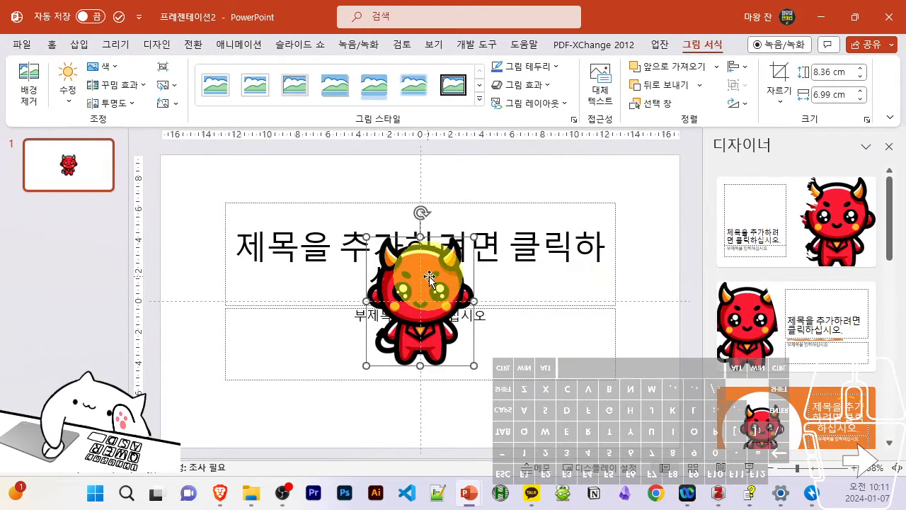
left_click_drag(427, 278, 622, 217)
left_click(133, 106)
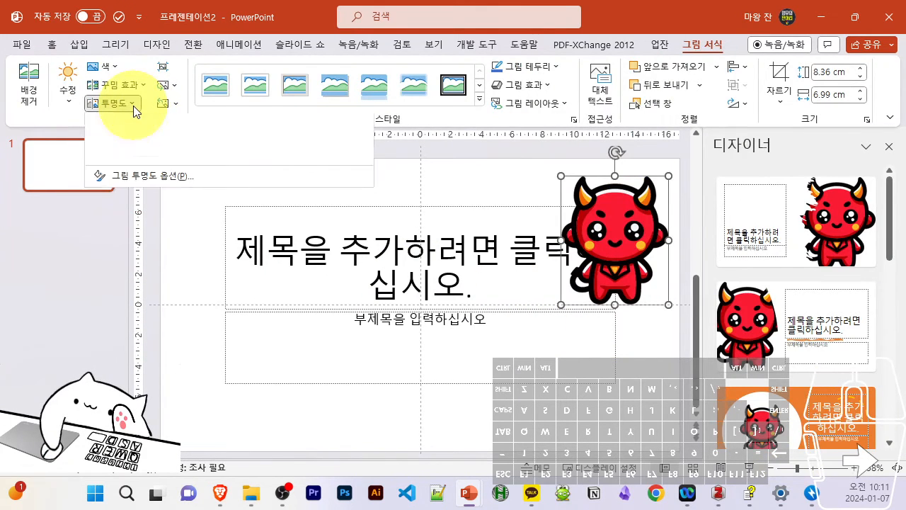
left_click(268, 134)
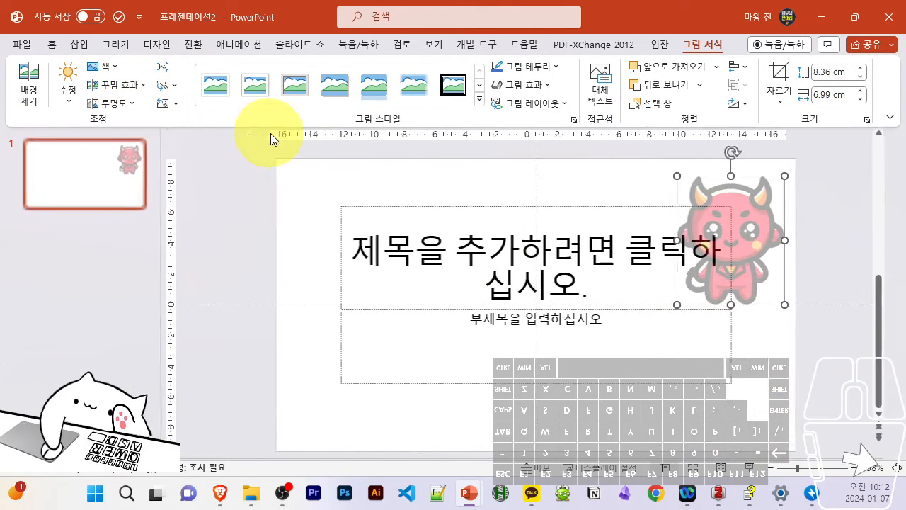
- Save the semi-transparent character as a PNG picture named DJan_Silence in the Downloads folder
left_click(761, 214)
right_click(761, 215)
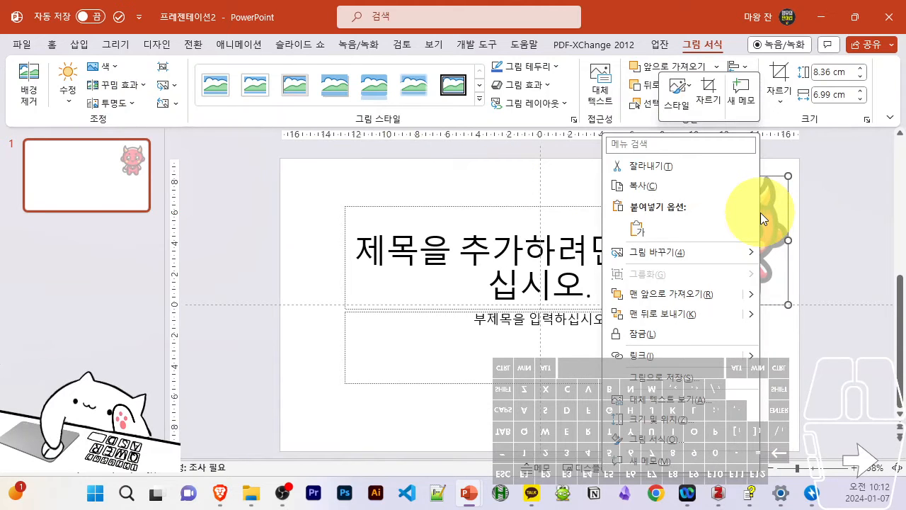
left_click(668, 376)
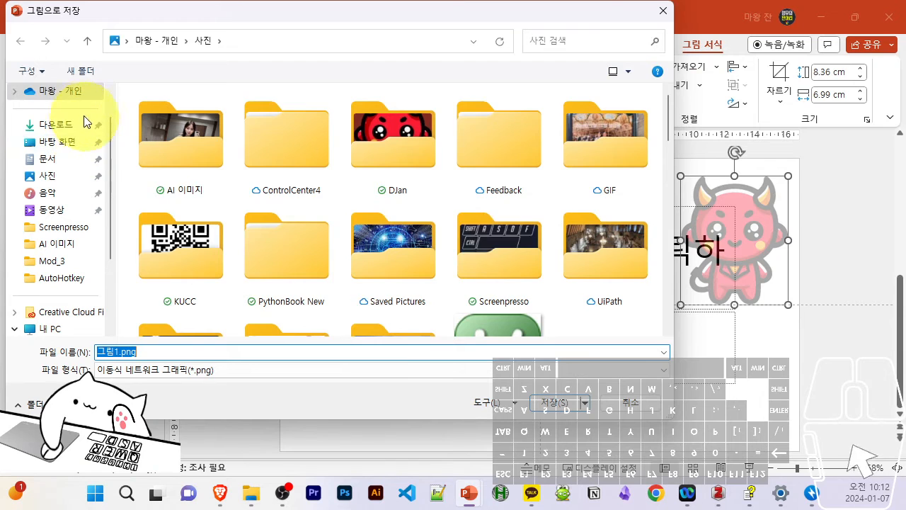
left_click(88, 125)
left_click(121, 351)
type("DJan_Silence")
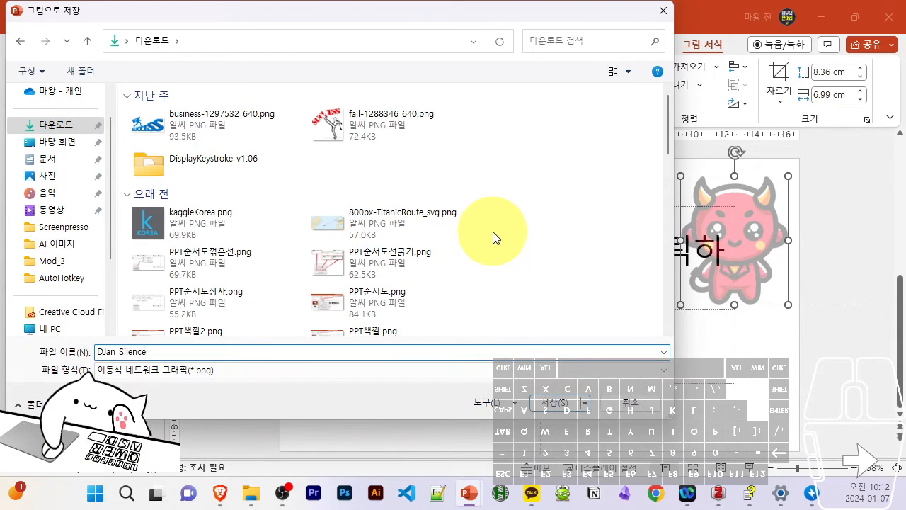
key("Return")
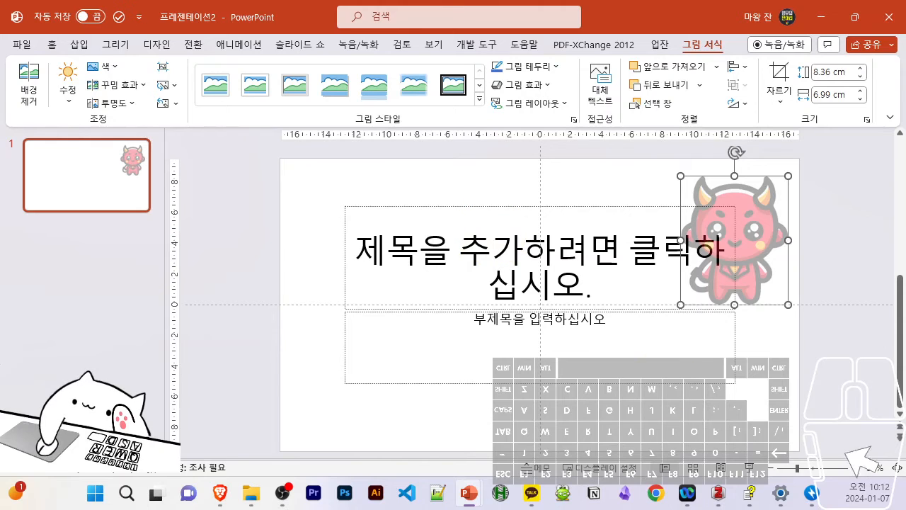
- Switch to the Brave browser, close the ezgif page, search for "obs image reaction" and open the Image Reaction page on OBS Forums
left_click(825, 21)
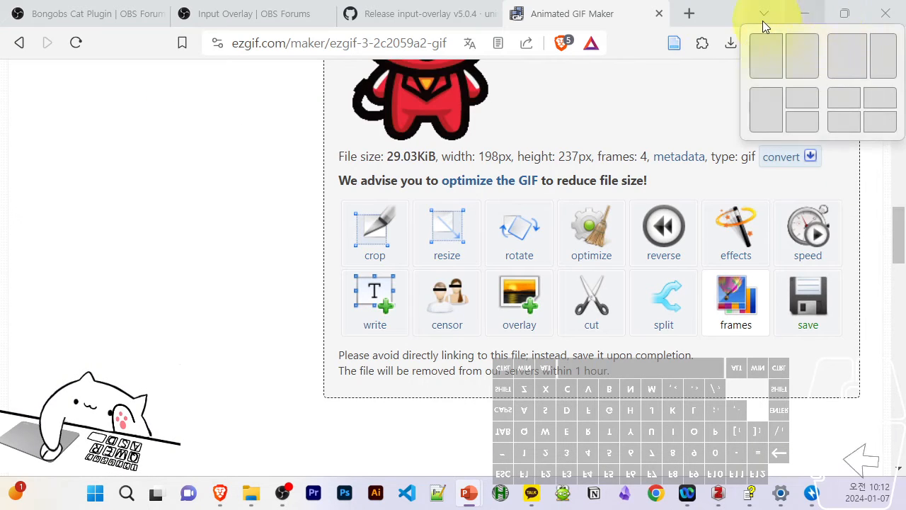
left_click(659, 14)
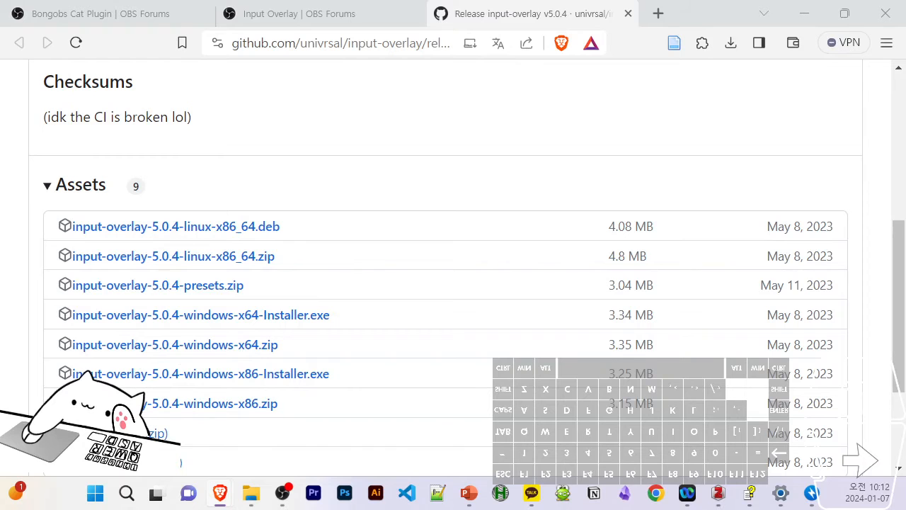
left_click(384, 43)
type("obs ima")
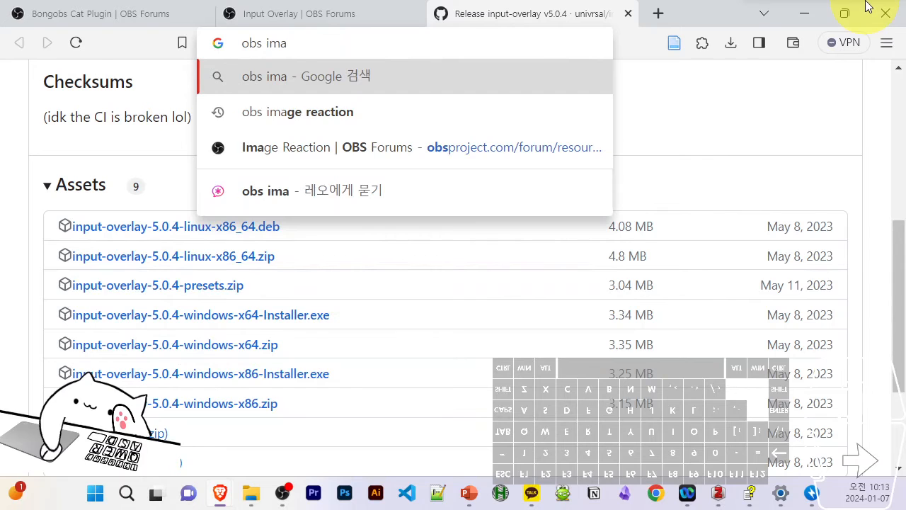
left_click(327, 114)
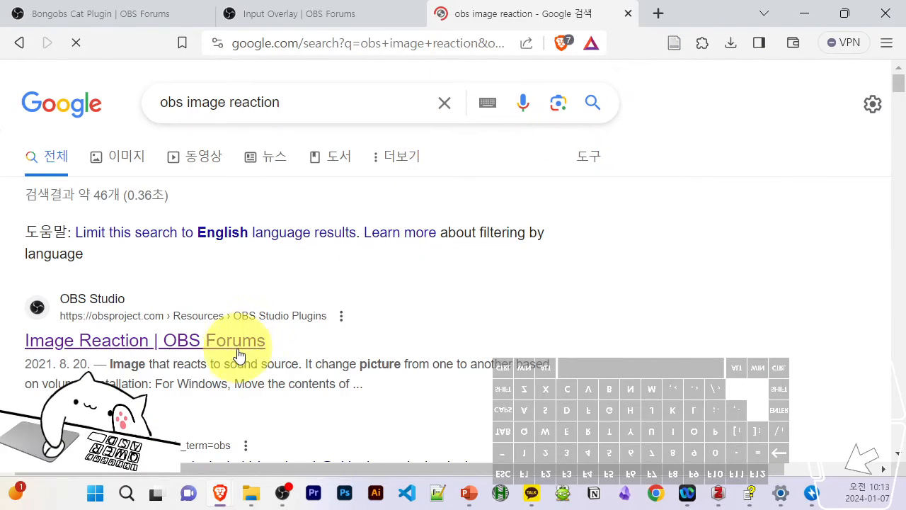
left_click(110, 343)
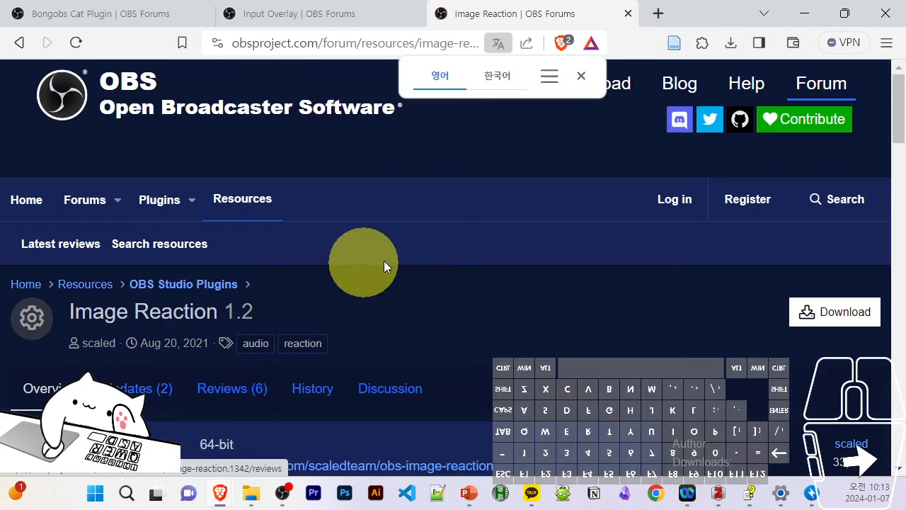
- Download obs-image-reaction-windows64.zip to the Downloads folder
left_click(844, 318)
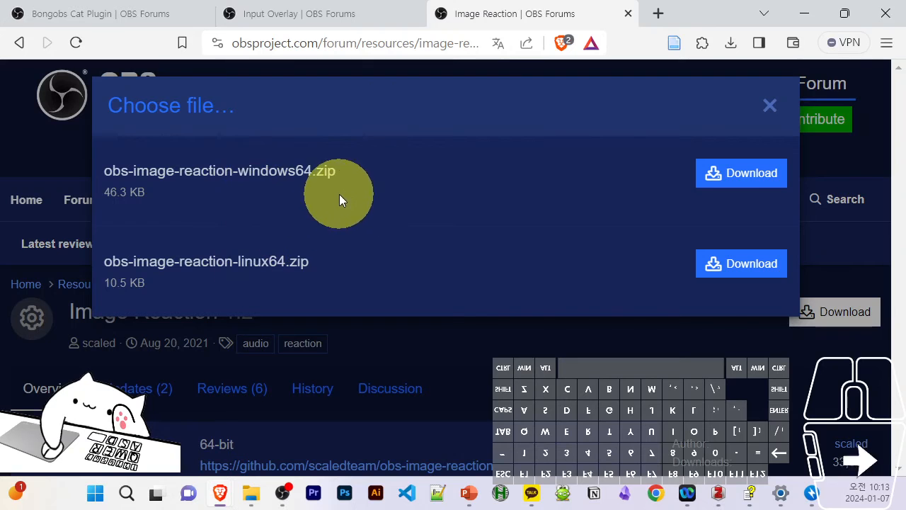
left_click(750, 188)
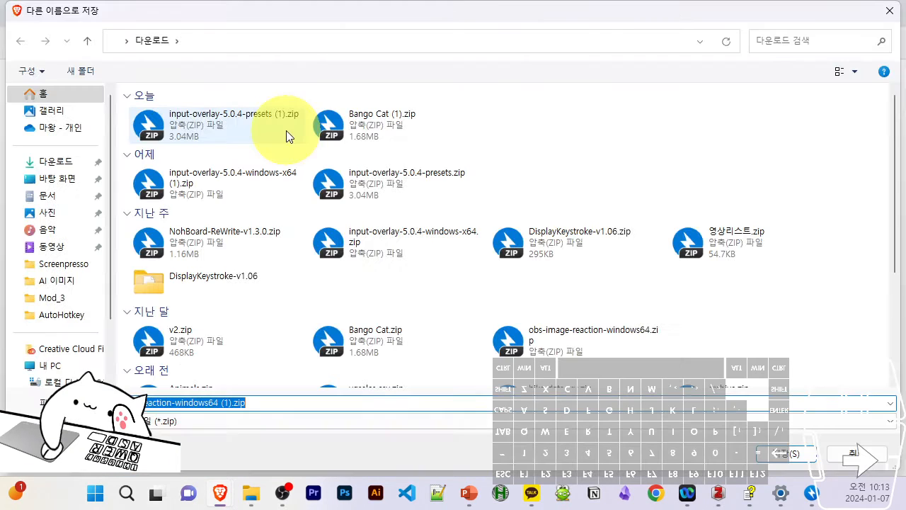
left_click(784, 452)
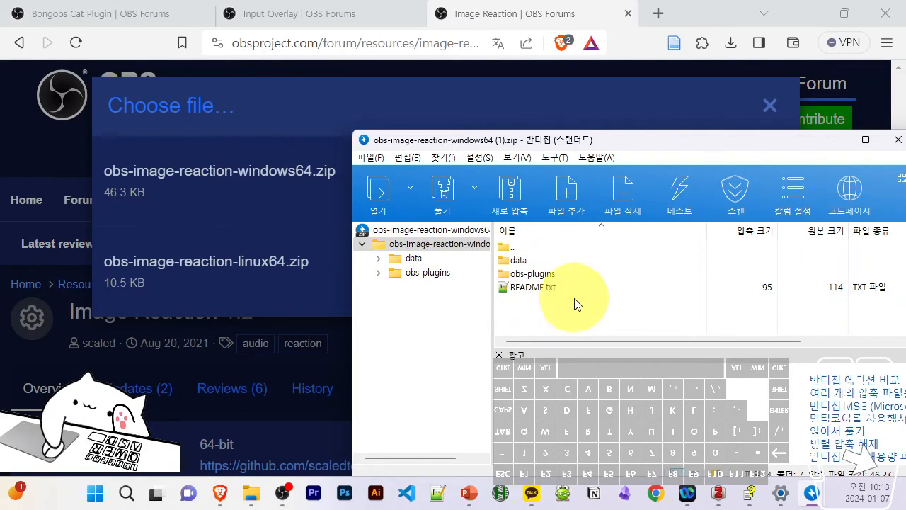
- Extract the data and obs-plugins folders from the downloaded zip into the obs-studio program folder, then close the file windows
left_click(524, 260)
left_click(531, 272, "shift")
left_click(251, 493)
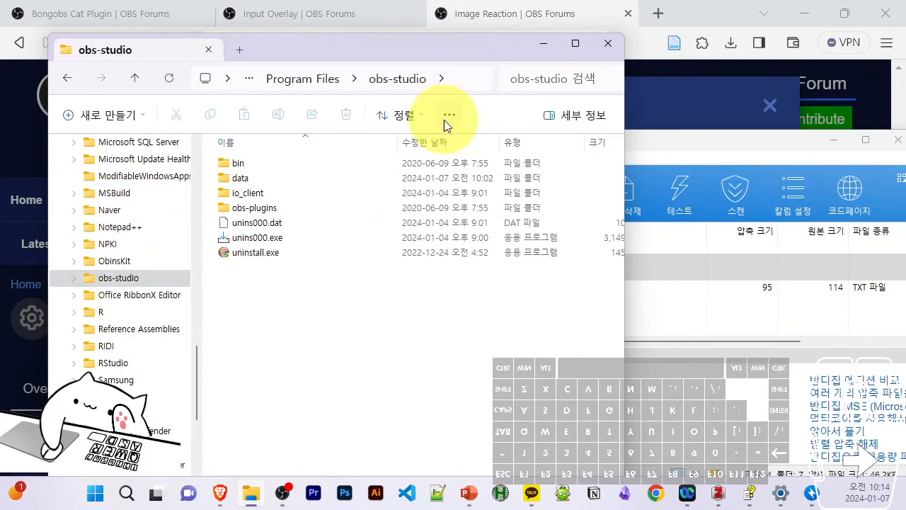
left_click(734, 145)
left_click_drag(531, 272, 288, 295)
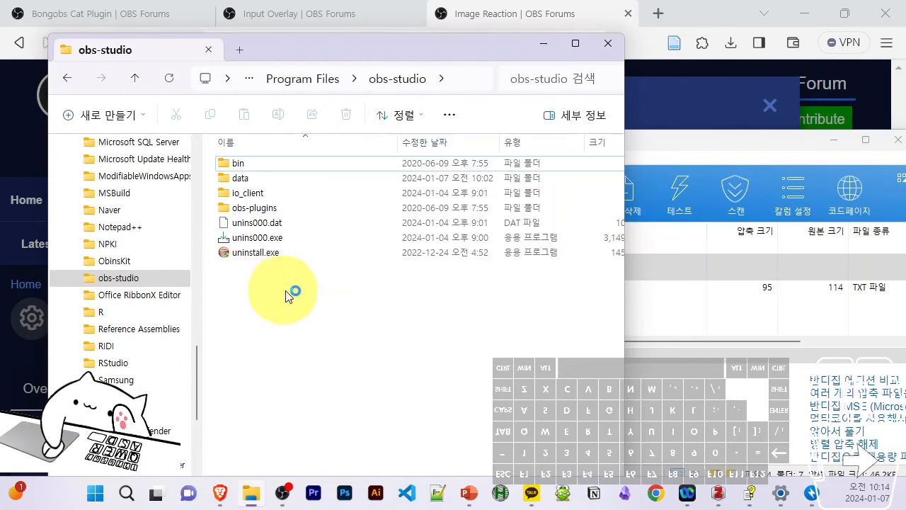
left_click(608, 44)
left_click(463, 328)
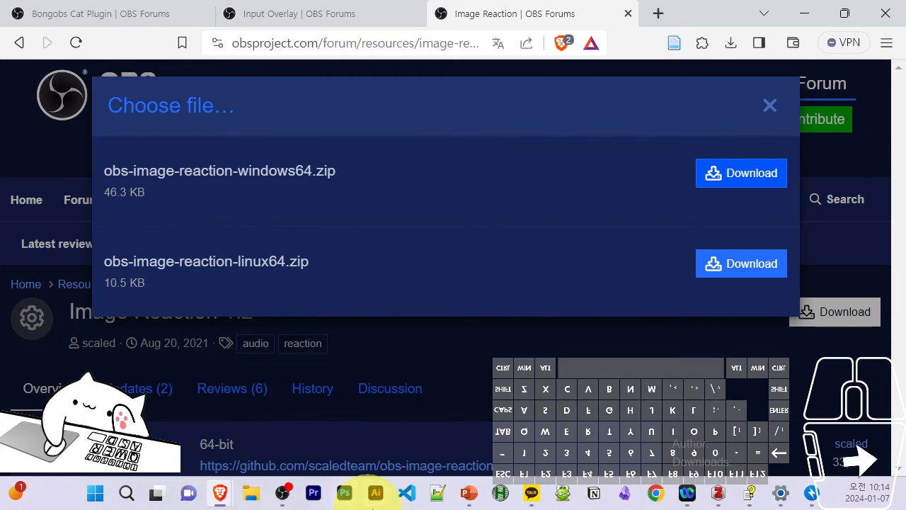
- Switch to OBS Studio and add a new Image Reaction source with its default name
left_click(283, 493)
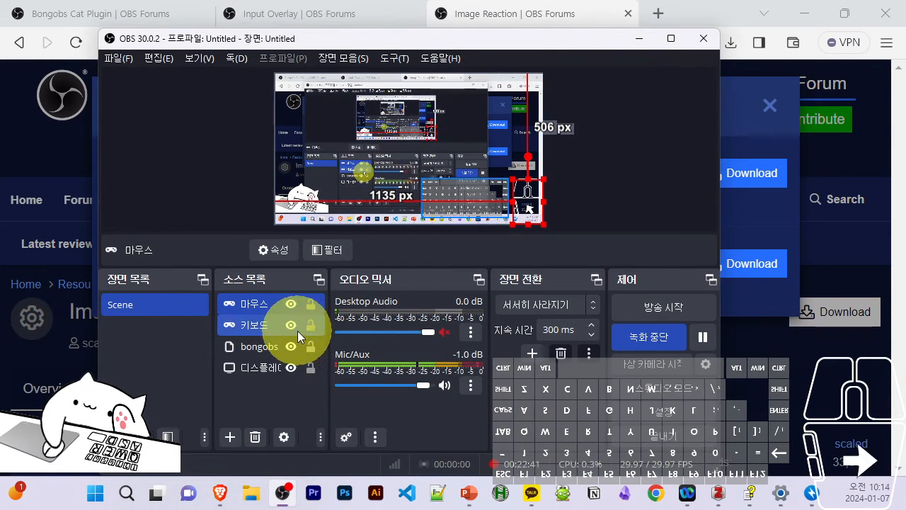
left_click(228, 438)
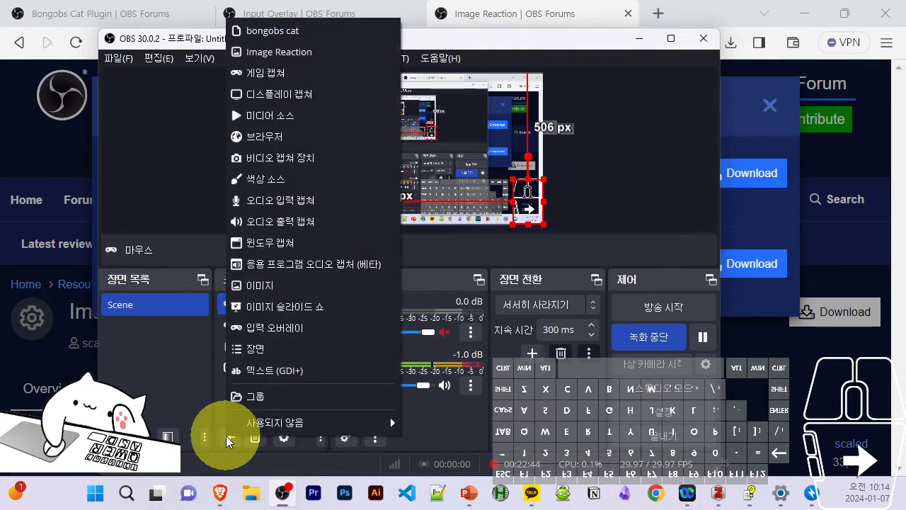
left_click(299, 53)
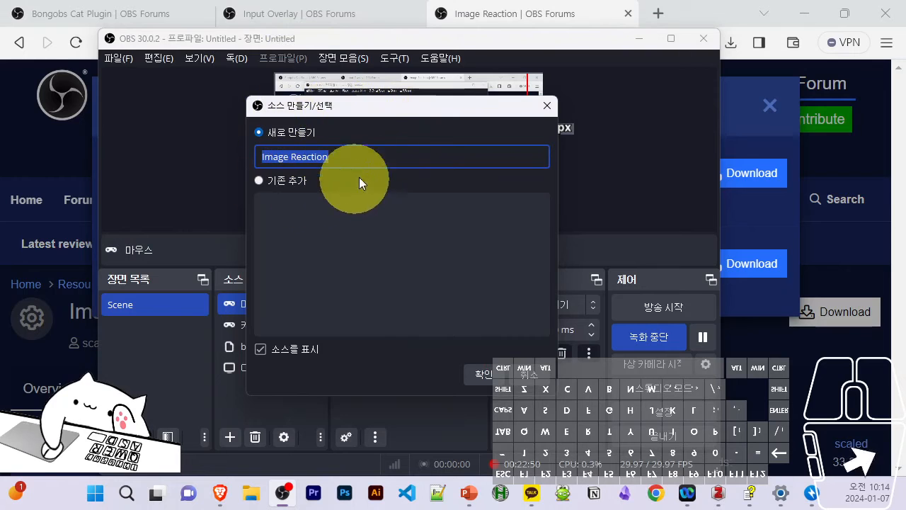
left_click(480, 375)
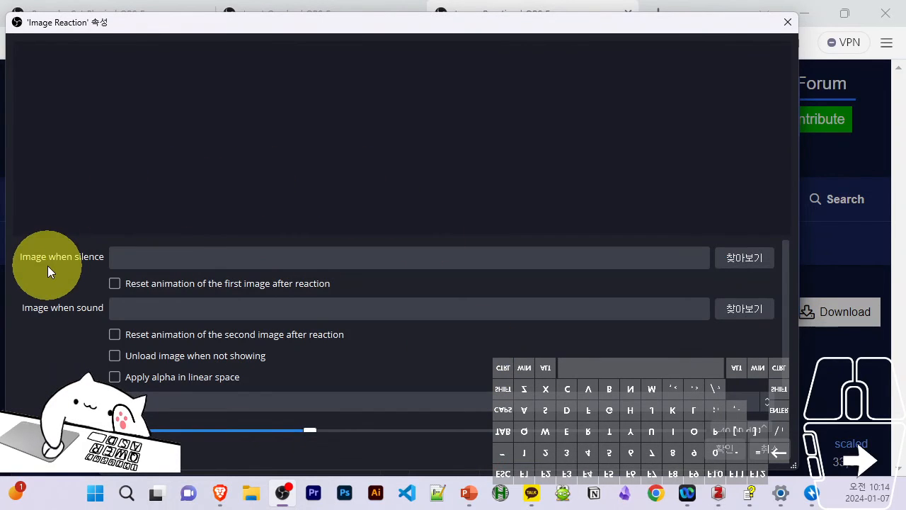
- Set the source's image when silence to DJan_Silence.png from the Downloads folder
left_click(735, 262)
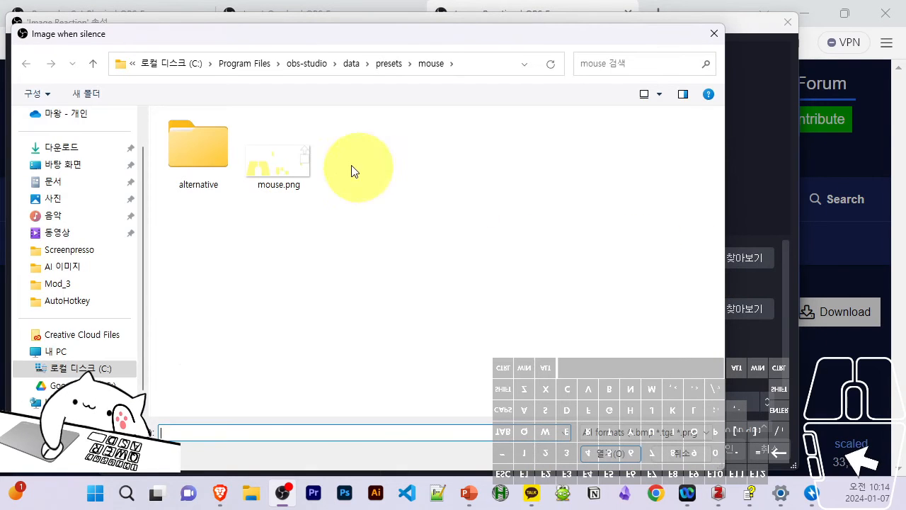
left_click(78, 147)
left_click(231, 156)
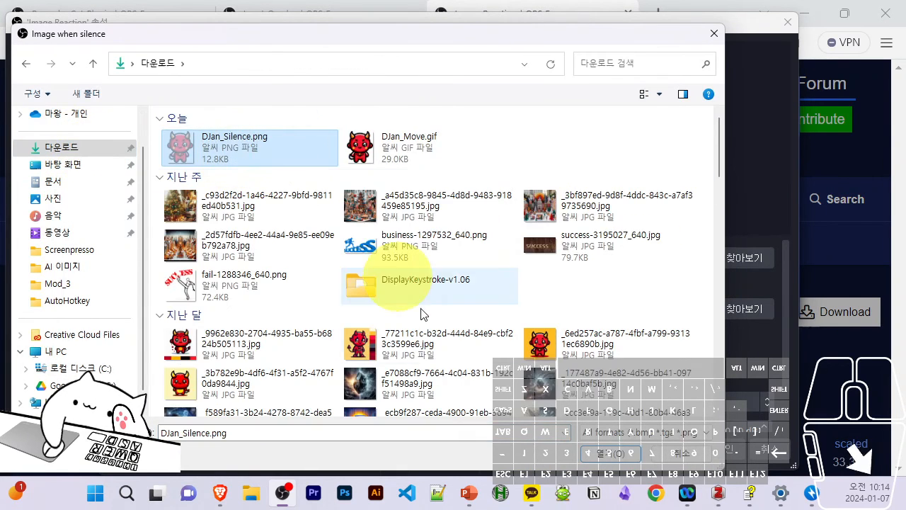
left_click(608, 453)
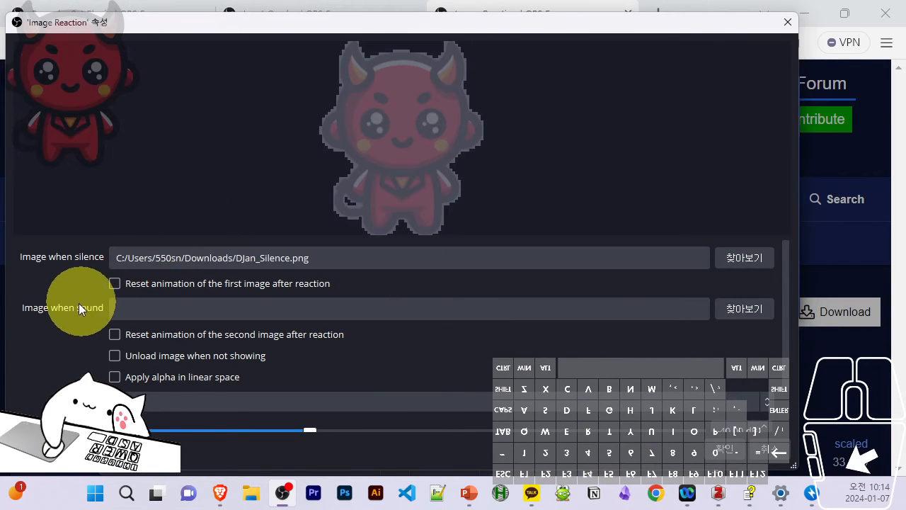
- Set the source's image when sound to DJan_Move.gif from the Downloads folder
left_click(745, 312)
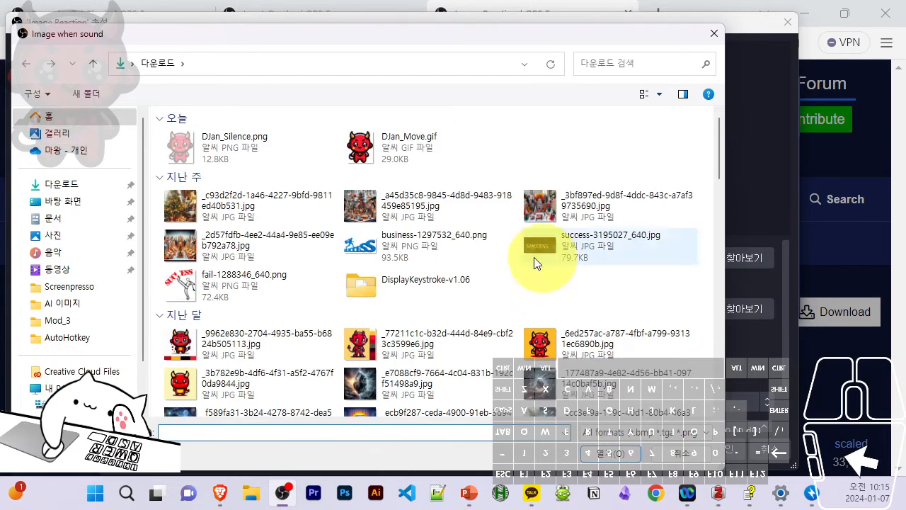
left_click(425, 149)
left_click(610, 454)
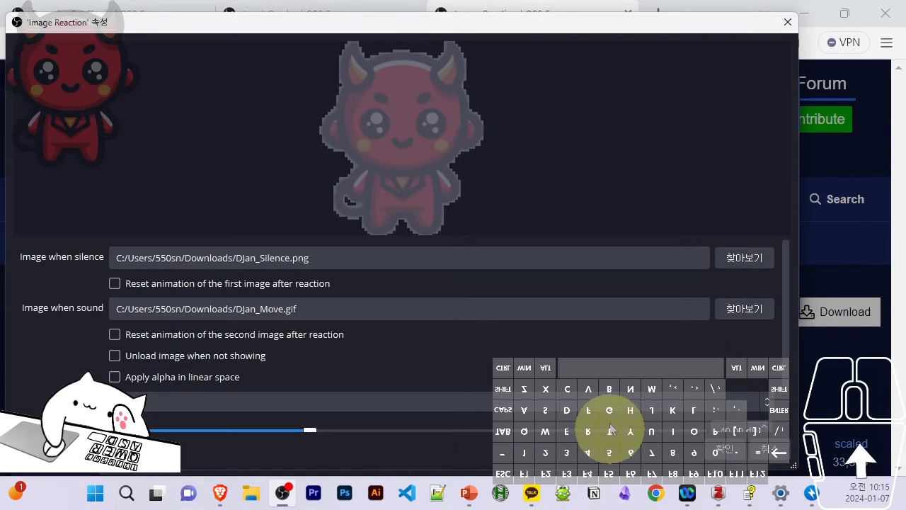
- Set the Image Reaction's audio source to Mic/Aux and move the character to the canvas's upper-right corner
scroll(529, 325, "down", 1)
scroll(529, 323, "down", 1)
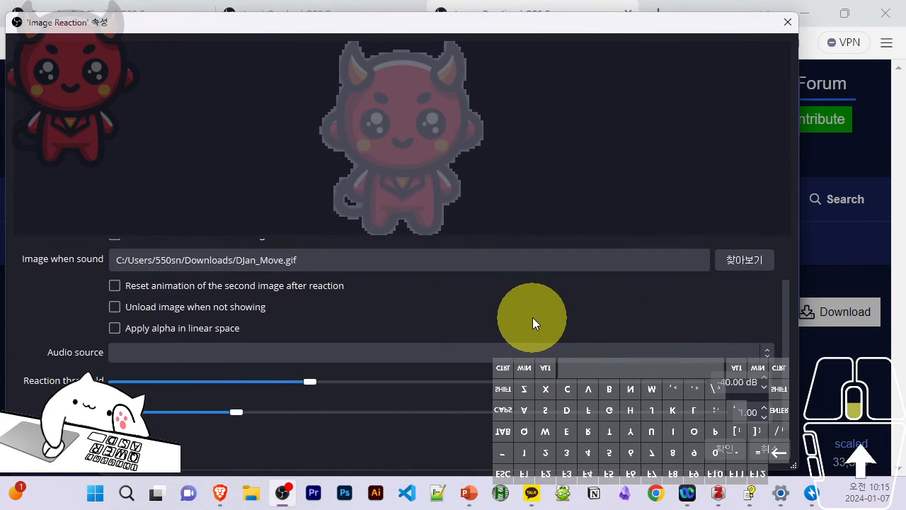
left_click(752, 359)
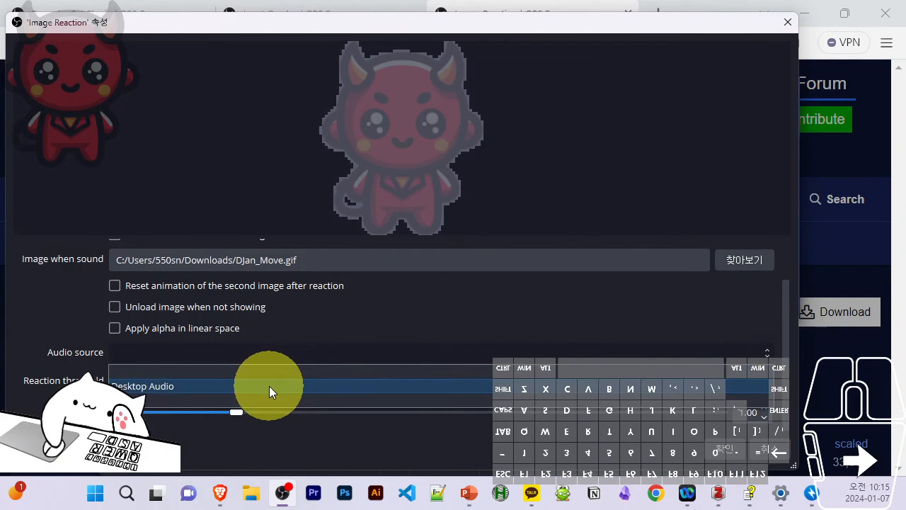
left_click(202, 399)
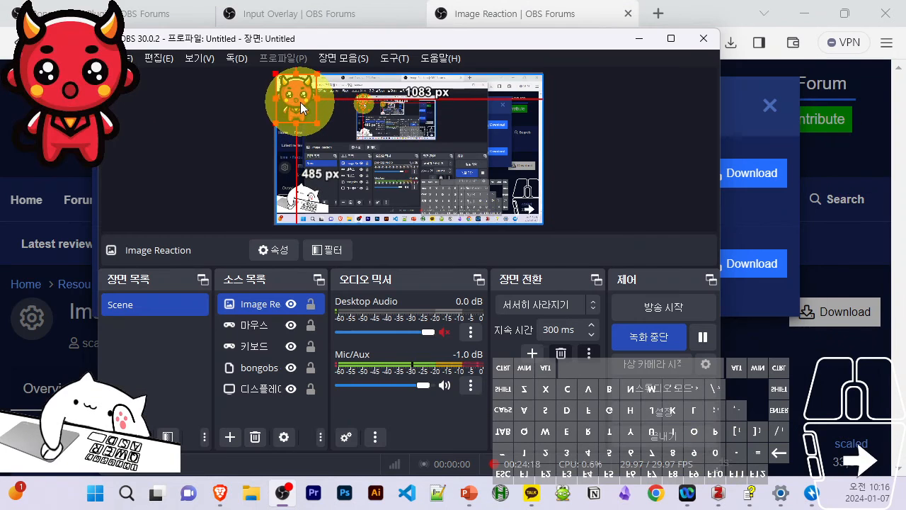
left_click_drag(301, 102, 523, 99)
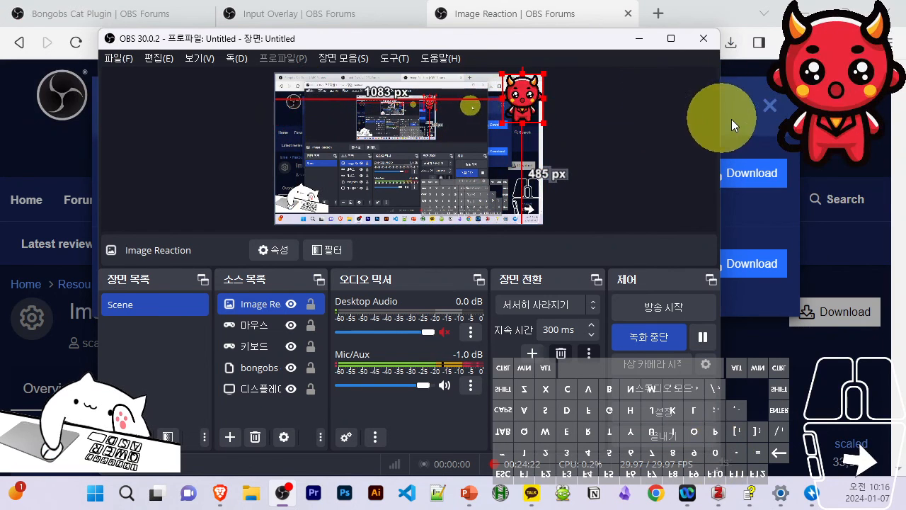